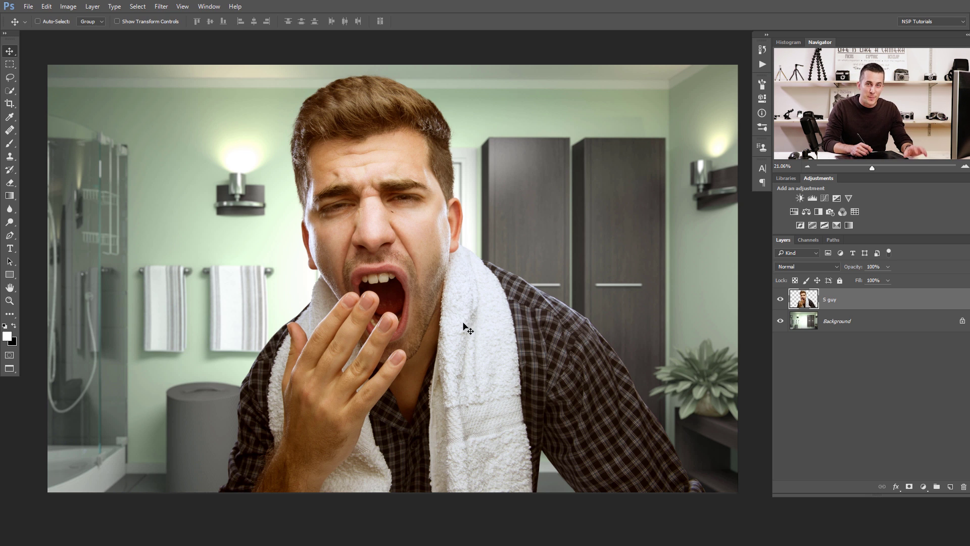
- Compare the bathroom background with and without the S guy layer
left_click(807, 327)
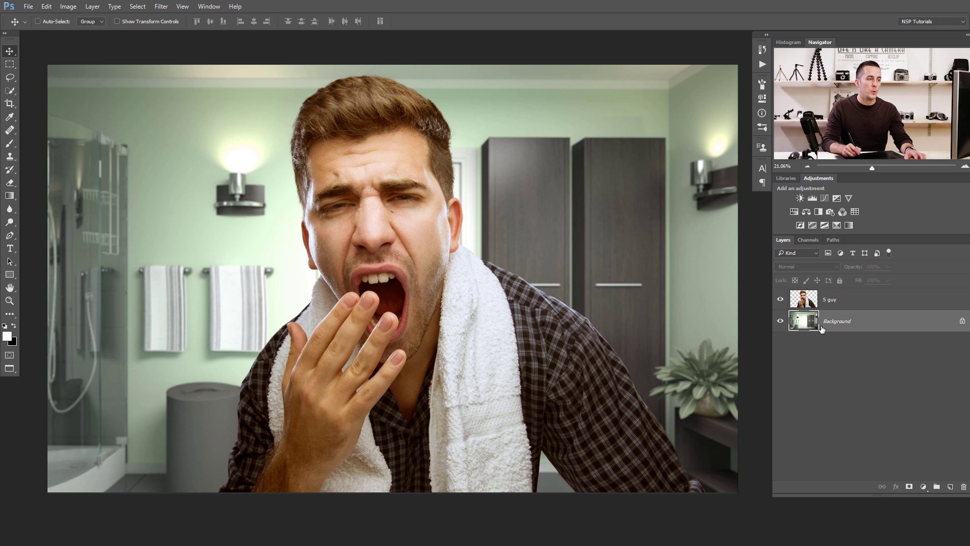
left_click(831, 304)
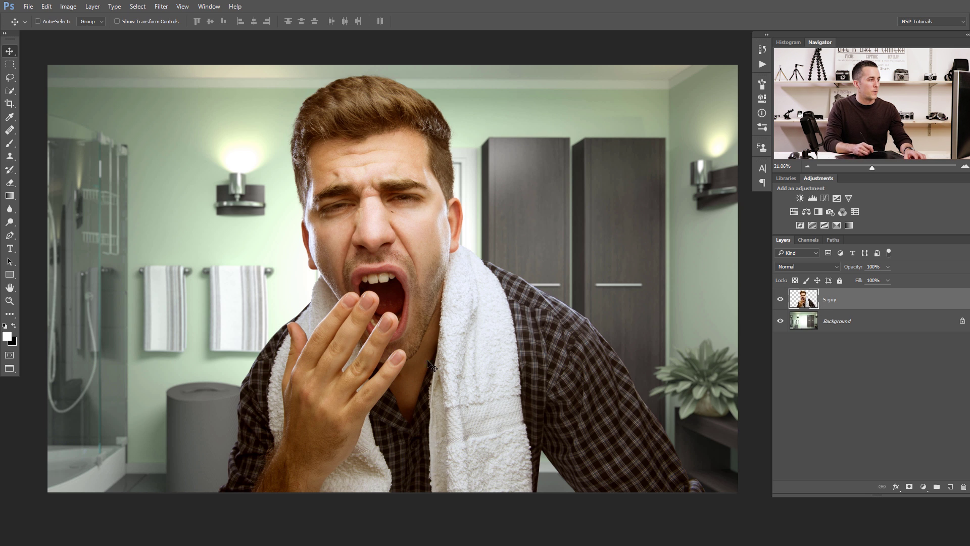
left_click(779, 302)
left_click(778, 302)
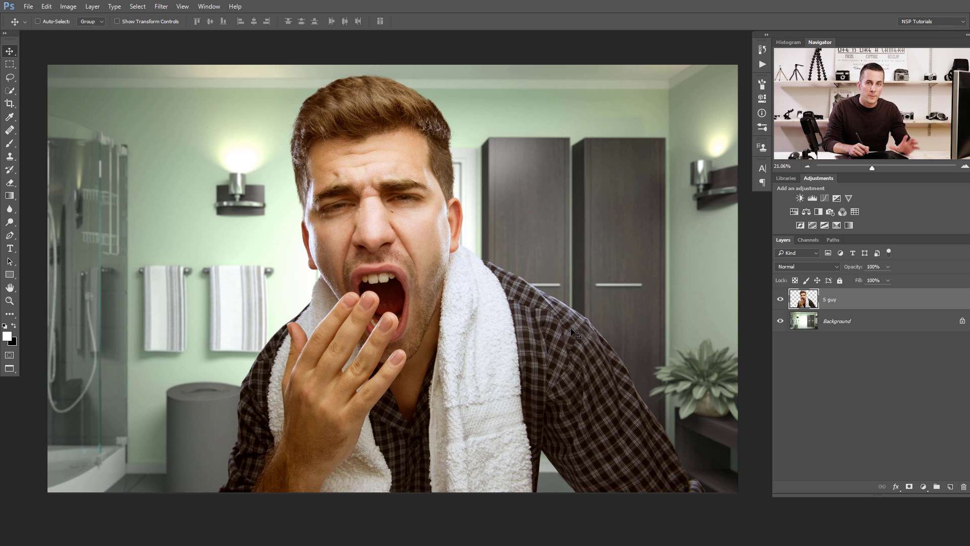
- Add a Curves adjustment above the Background layer, with the black point at input 15 and a midtone point at input 107, output 86
left_click(815, 327)
left_click(923, 486)
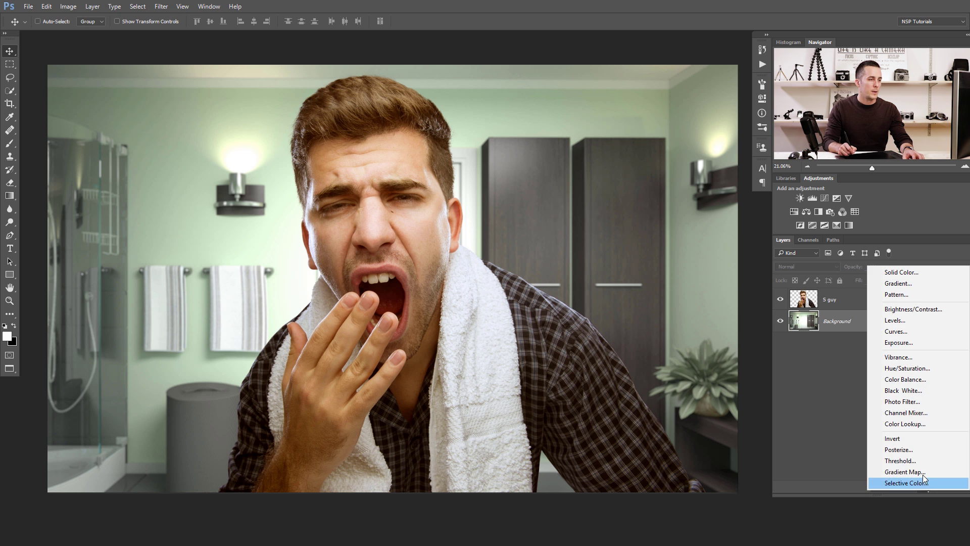
left_click(903, 333)
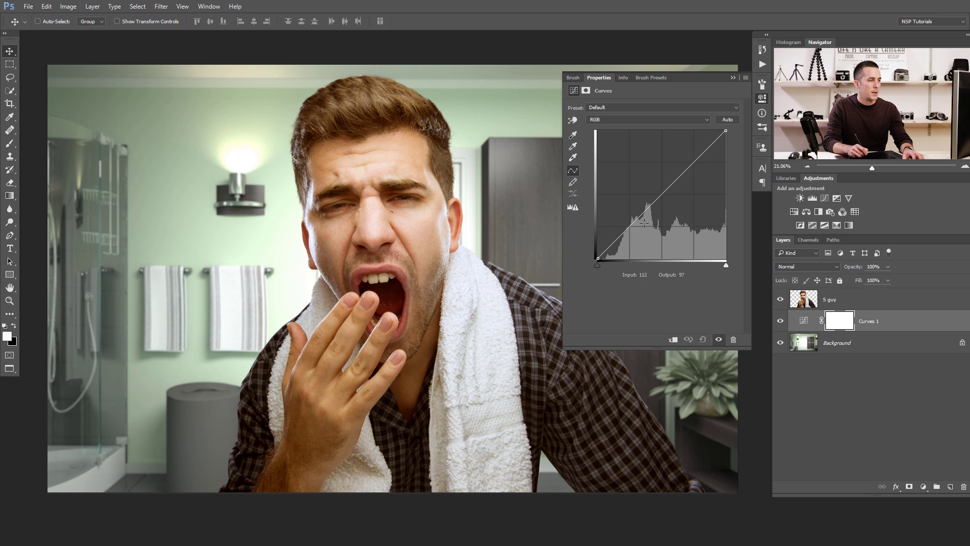
left_click_drag(599, 262, 605, 269)
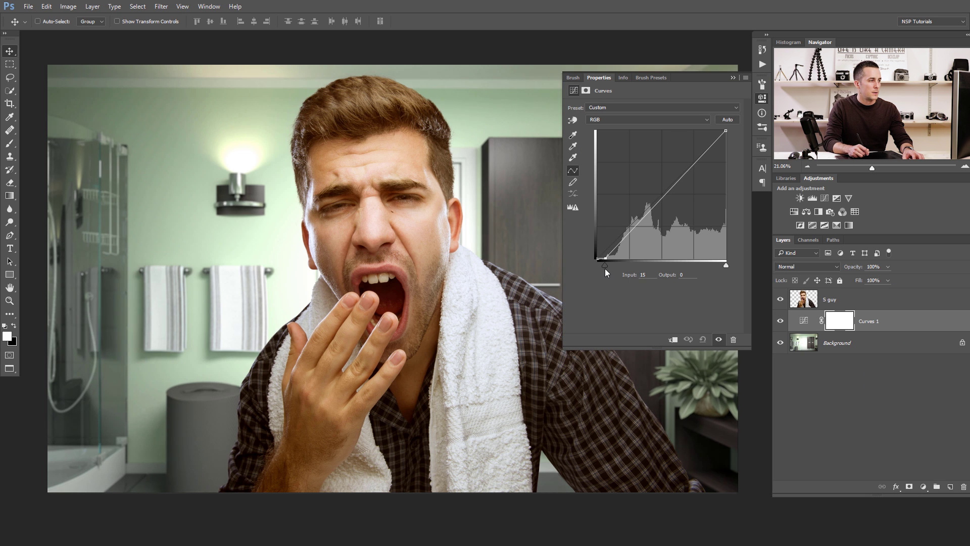
left_click_drag(643, 220, 650, 215)
left_click_drag(698, 160, 697, 161)
left_click(653, 221)
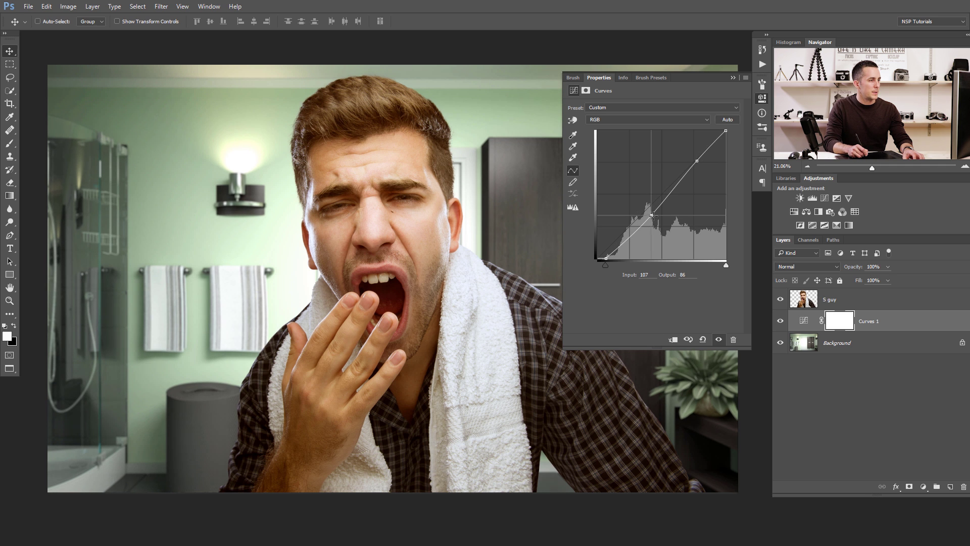
left_click(733, 78)
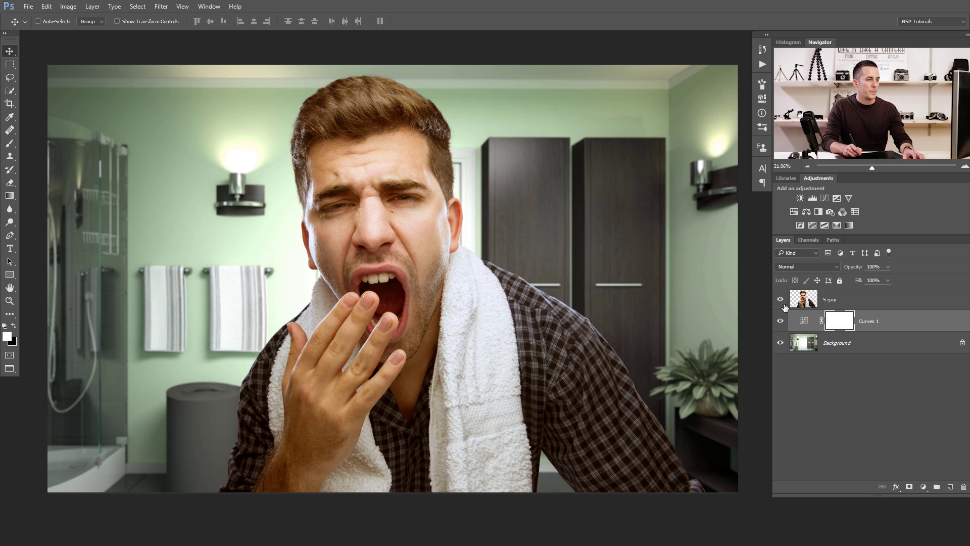
- Compare the bathroom background with and without the Curves adjustment
left_click(781, 321)
left_click(781, 320)
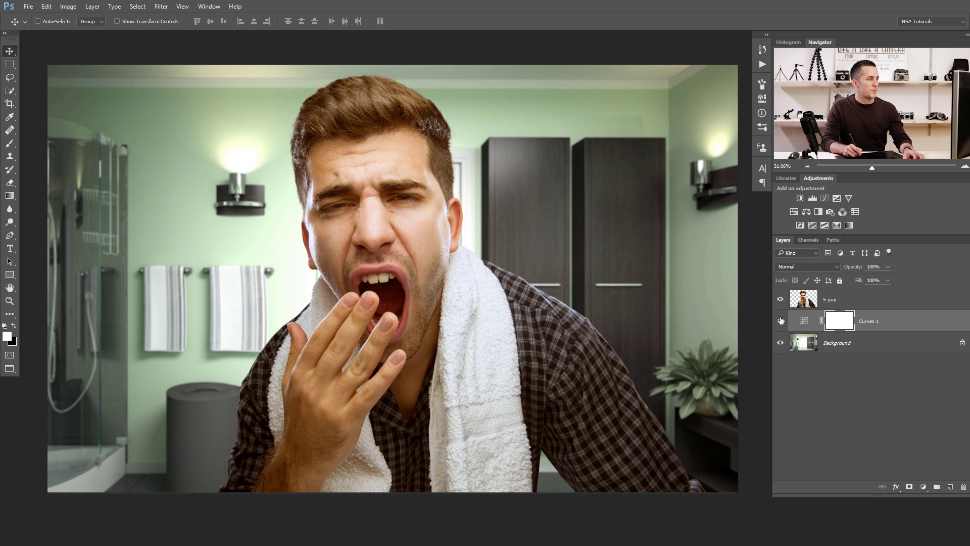
left_click(781, 321)
left_click(781, 321)
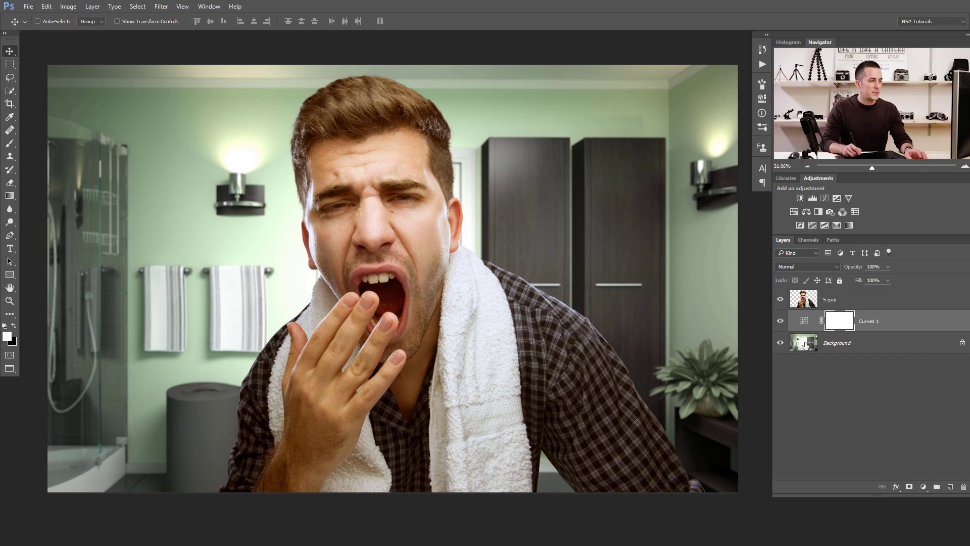
- Duplicate the Background layer and place the copy above the S guy layer
left_click(804, 344)
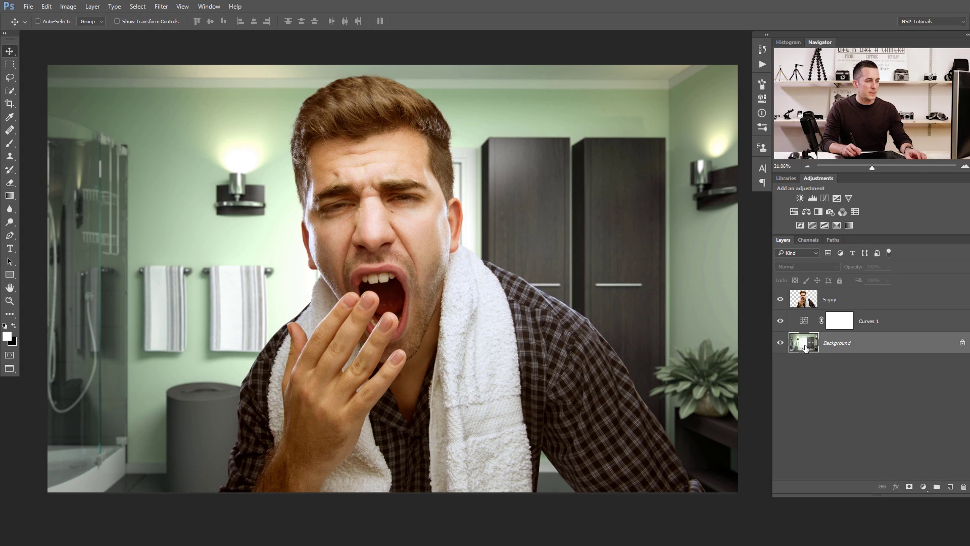
key("ctrl")
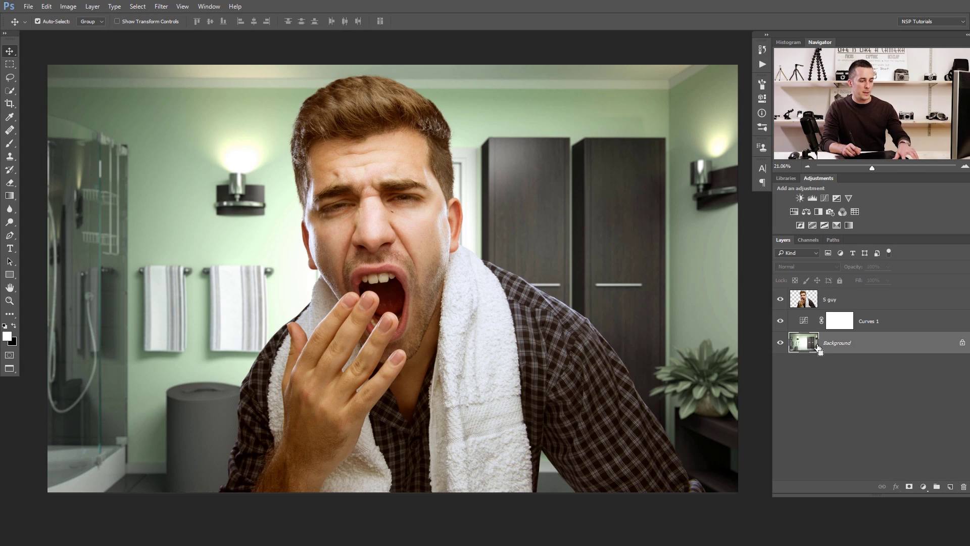
key("ctrl+j")
left_click_drag(815, 351, 819, 307)
- Apply the Average blur filter to the Background copy and clip that layer to the S guy layer
left_click(161, 6)
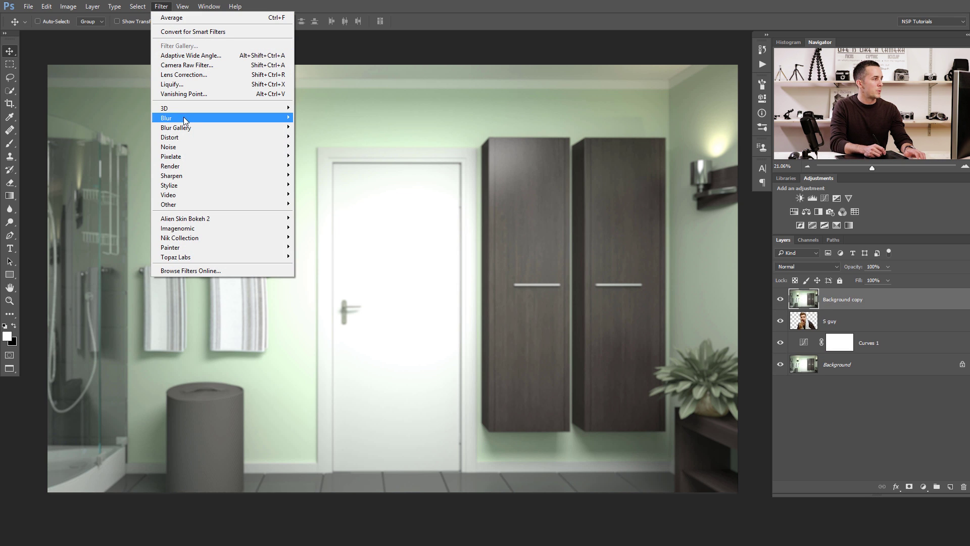
mouse_move(183, 116)
left_click(135, 122)
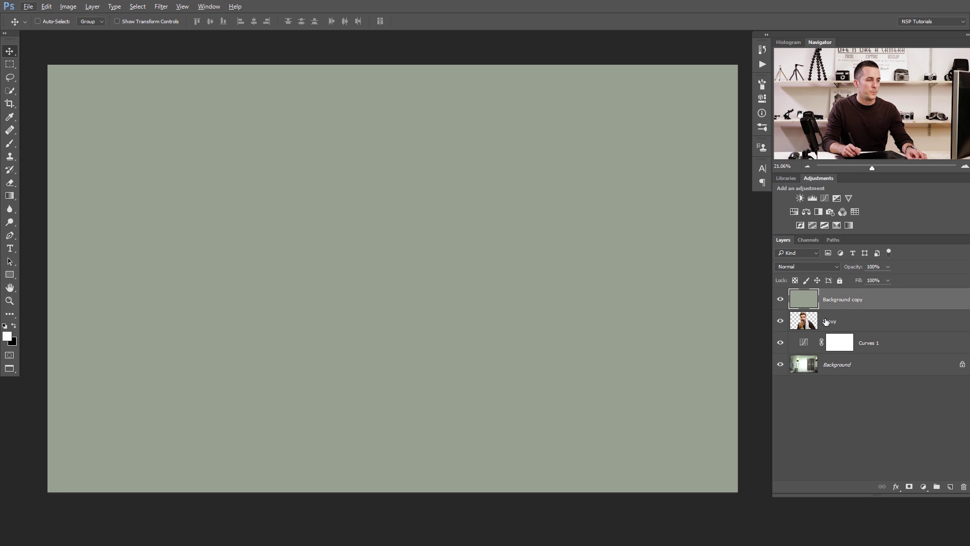
left_click_drag(813, 314, 814, 307)
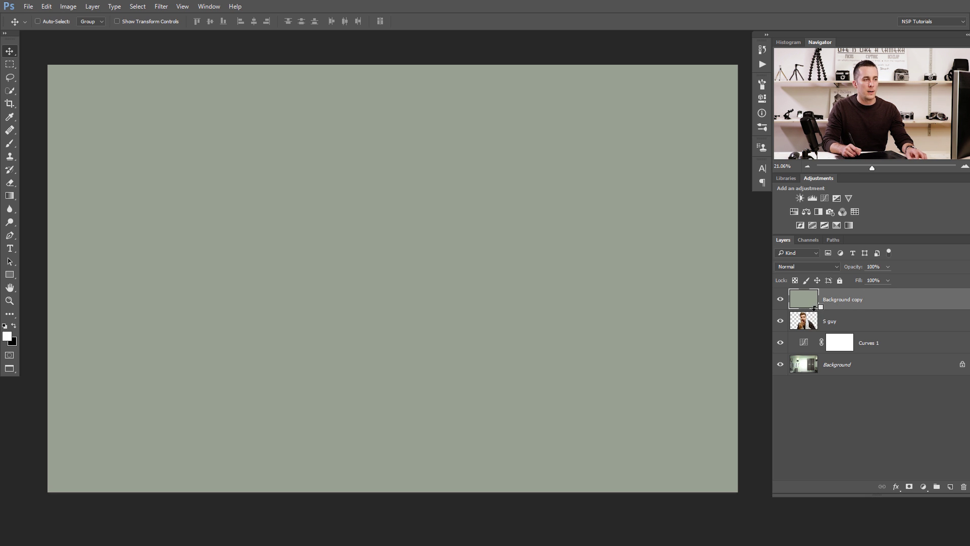
left_click(813, 308, "alt")
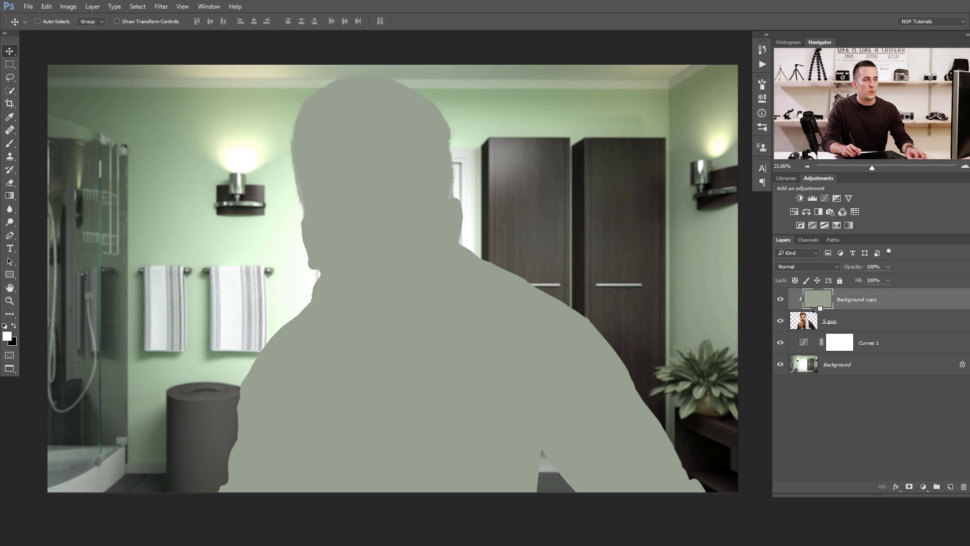
- Set the clipped Background copy to the Color blend mode at 18% opacity
left_click(820, 272)
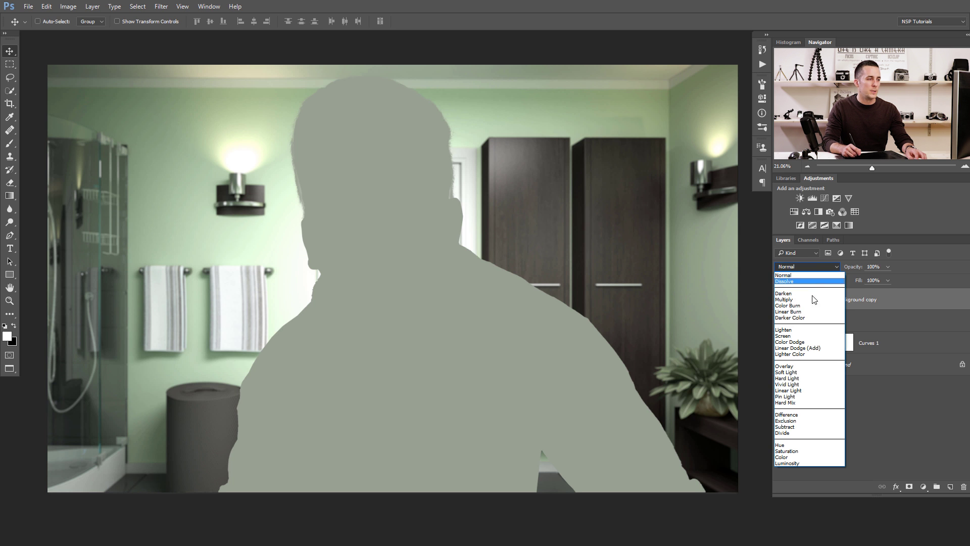
left_click(797, 454)
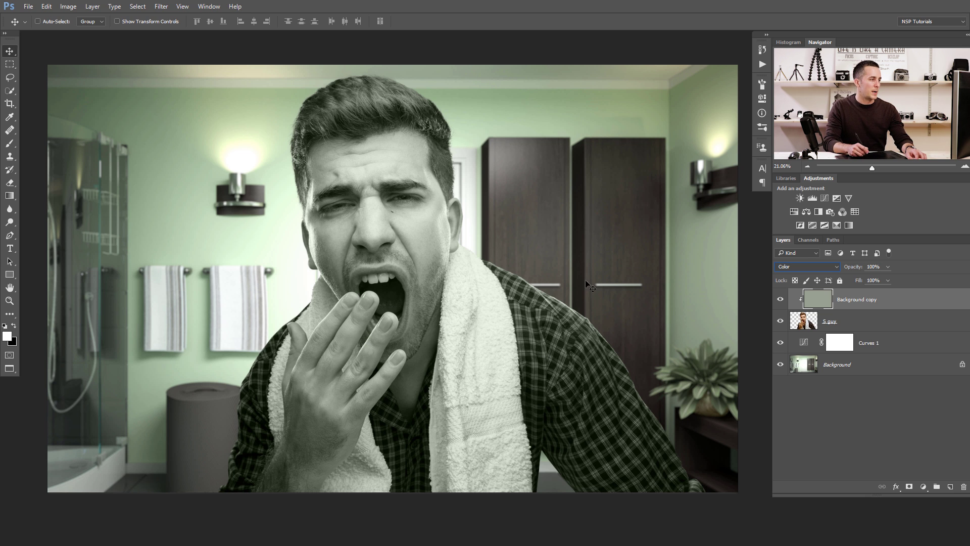
left_click_drag(857, 269, 824, 271)
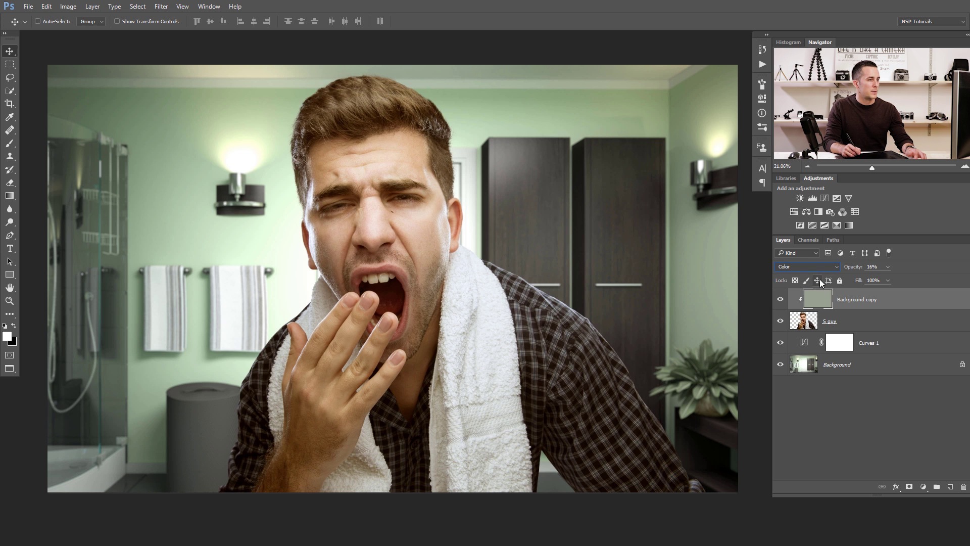
left_click_drag(856, 271, 854, 270)
left_click(854, 271)
key("Return")
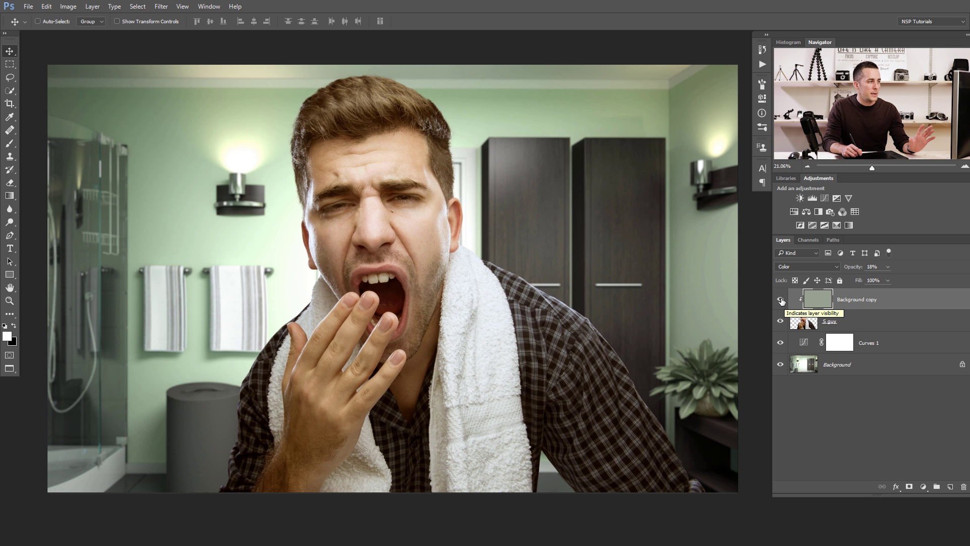
- Compare the man with and without the green tint, and delete the Background copy layer
left_click(781, 301)
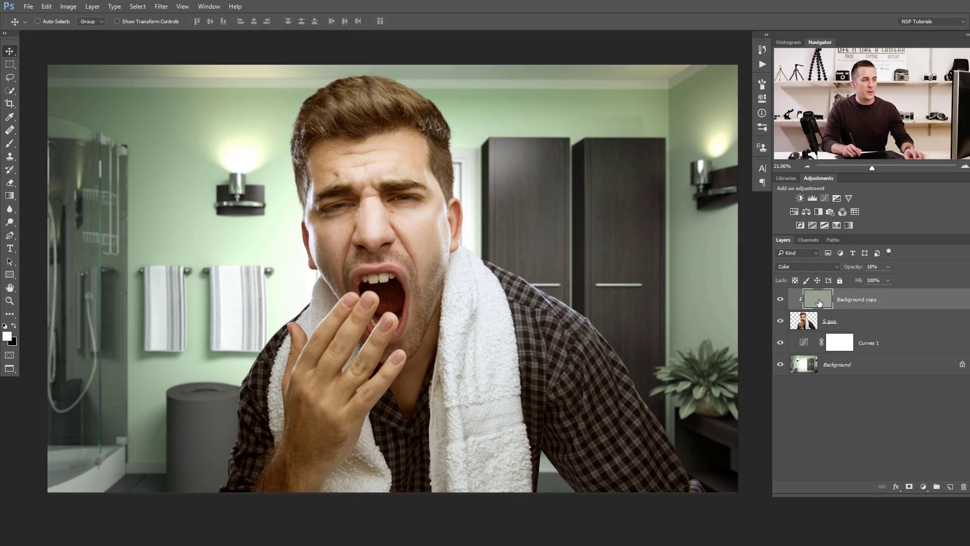
key("Delete")
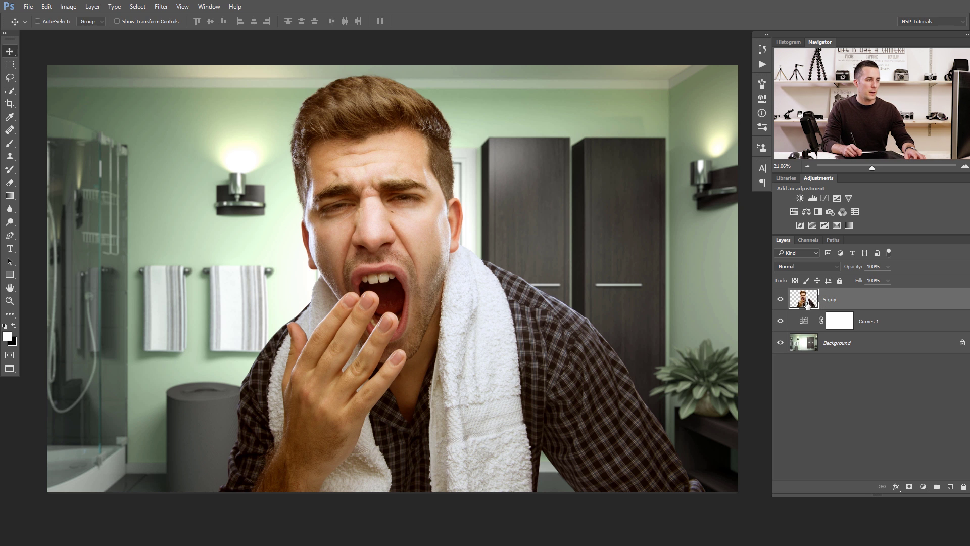
- Start Match Color on the S guy layer, using this document's Background layer as the colour source
left_click(70, 7)
mouse_move(84, 32)
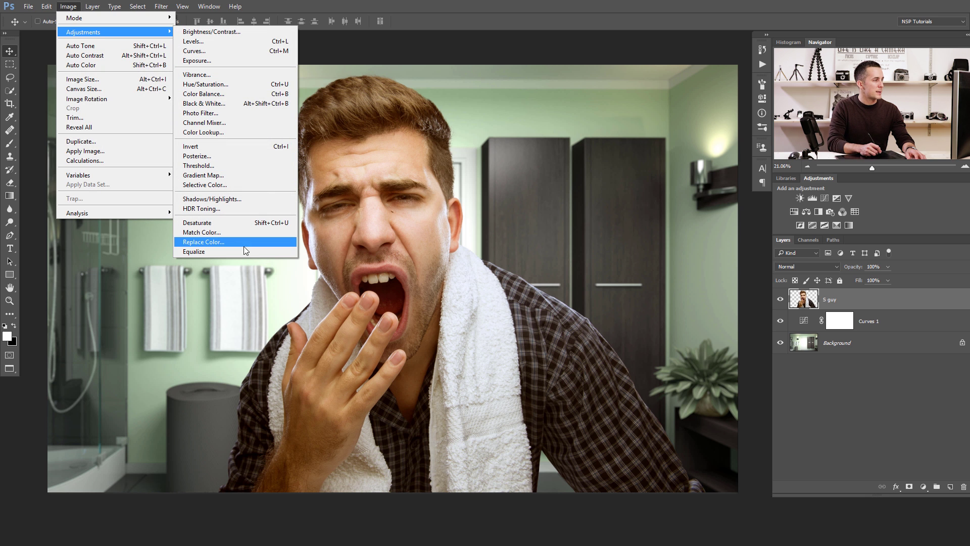
left_click(209, 232)
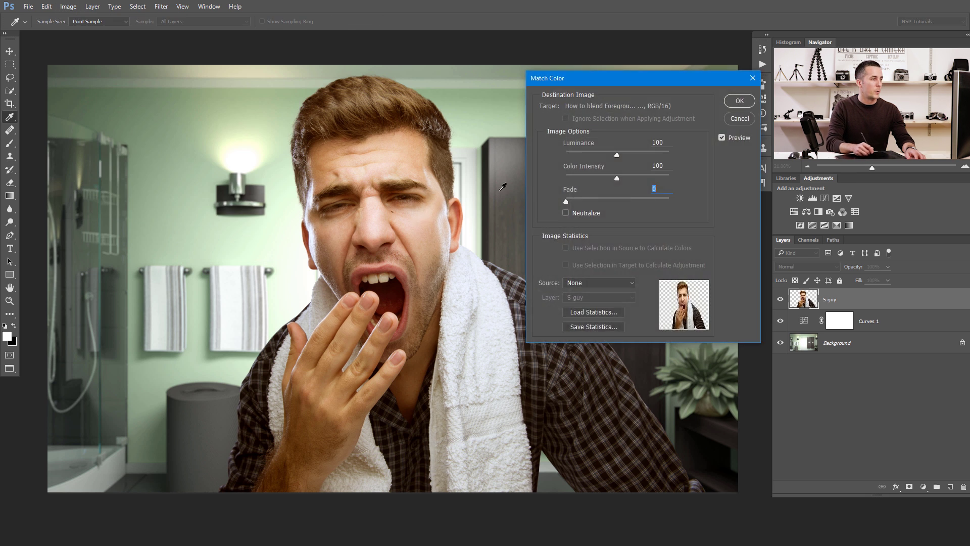
left_click_drag(602, 83, 555, 77)
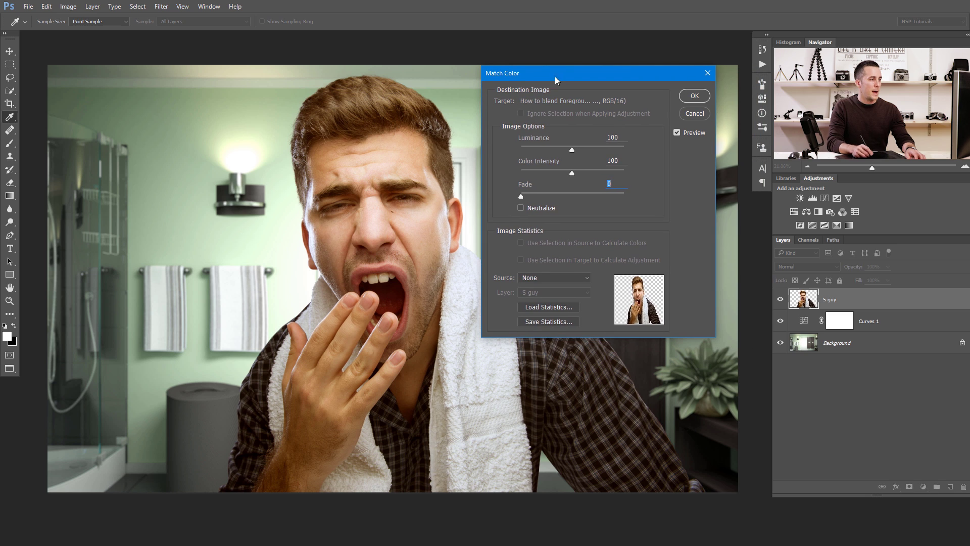
left_click(545, 277)
left_click(543, 292)
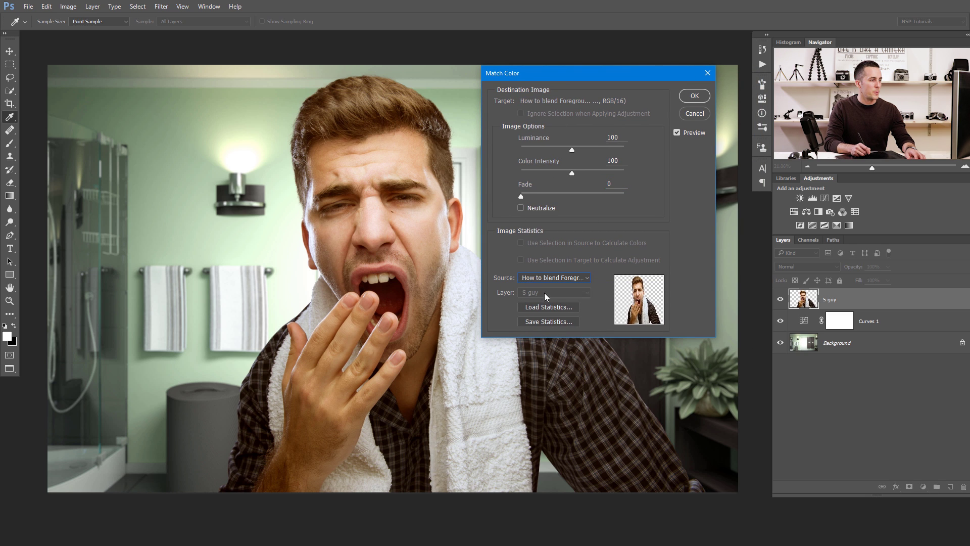
left_click(545, 292)
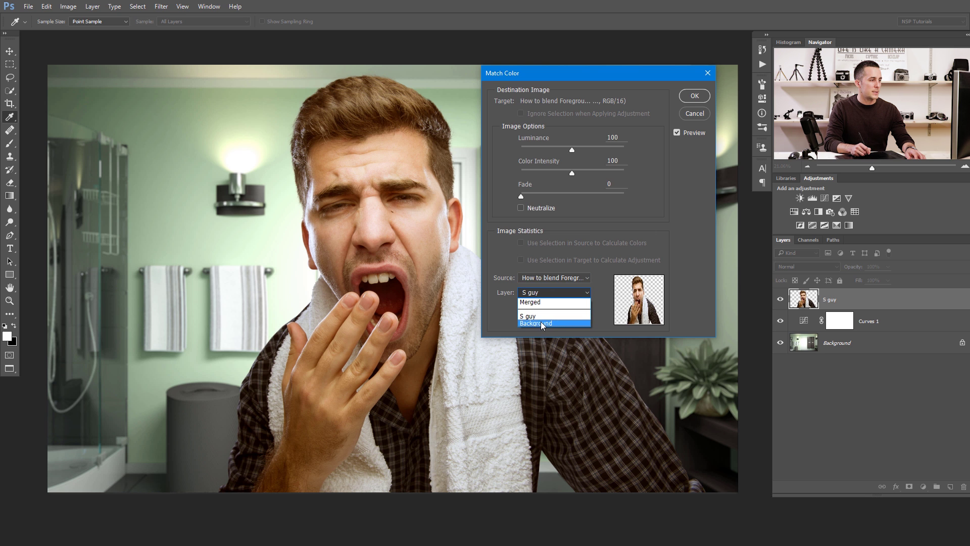
left_click(542, 323)
- Apply Match Color with Neutralize enabled, Luminance 115, Color Intensity 105 and Fade 62
mouse_move(593, 80)
left_mouse_down()
mouse_move(621, 144)
mouse_move(579, 93)
left_mouse_up()
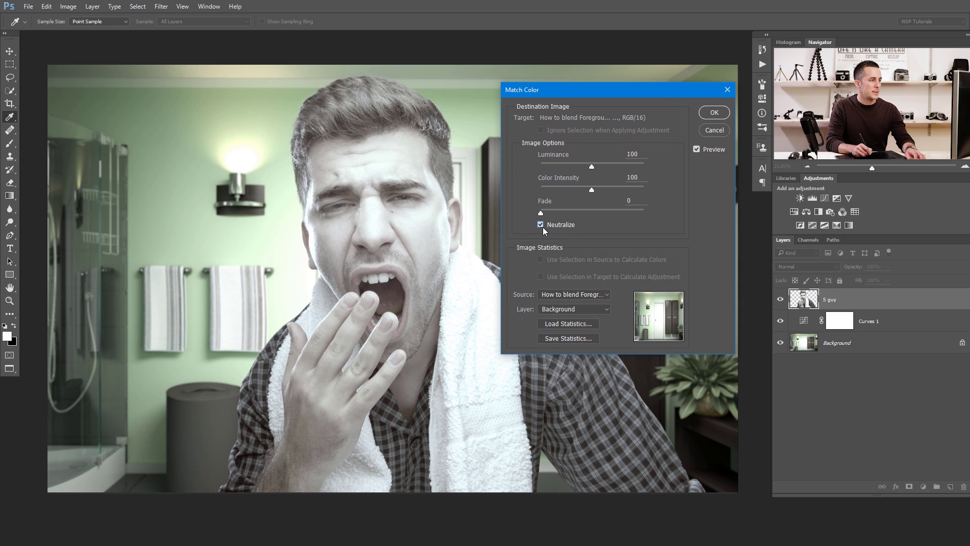
left_click_drag(541, 213, 594, 215)
left_click_drag(612, 91, 622, 53)
left_click_drag(602, 130, 613, 178)
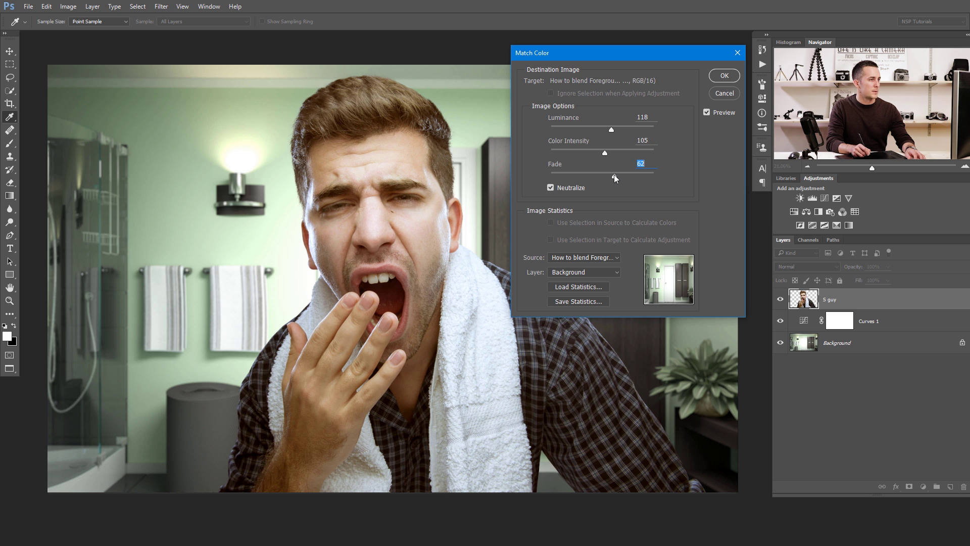
left_click_drag(611, 127, 610, 131)
left_click(707, 113)
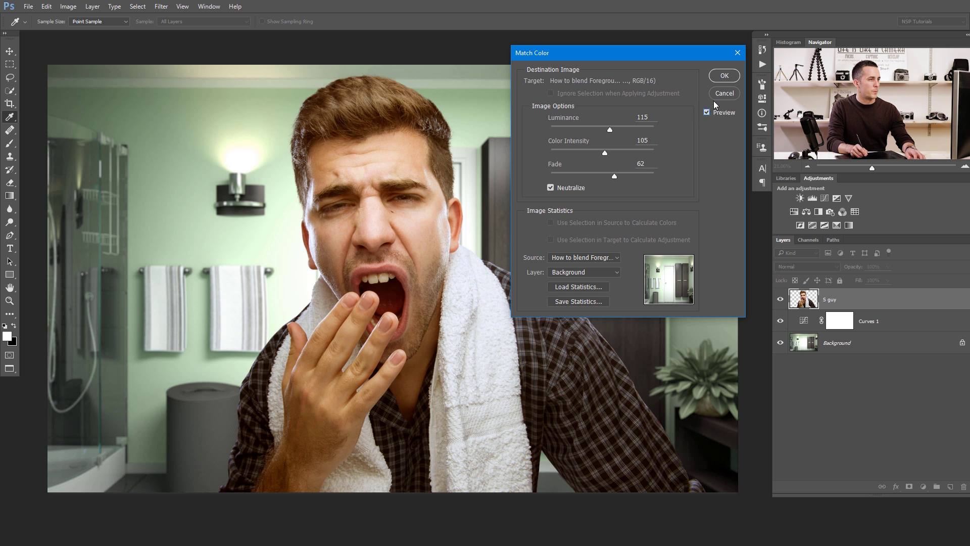
left_click(724, 76)
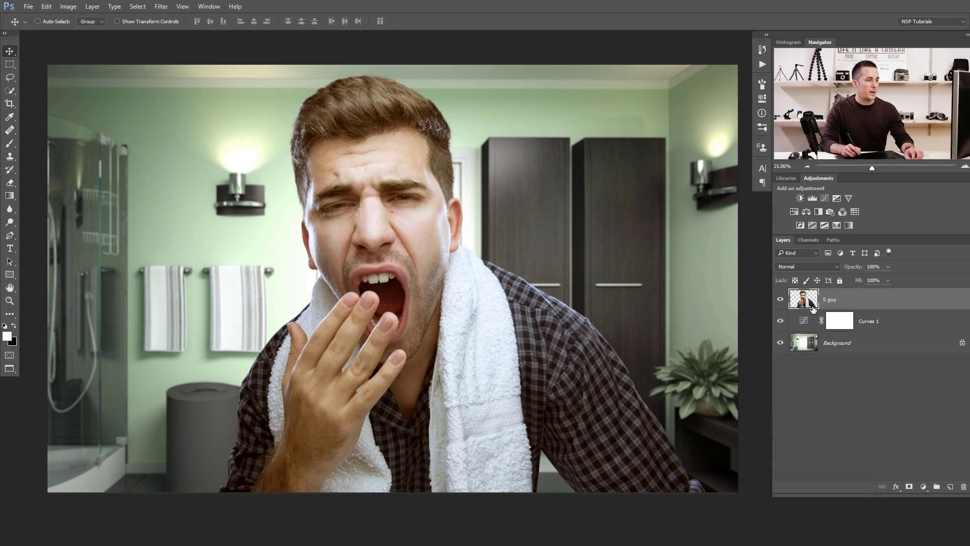
- Undo the Match Color adjustment on the S guy layer
key("ctrl")
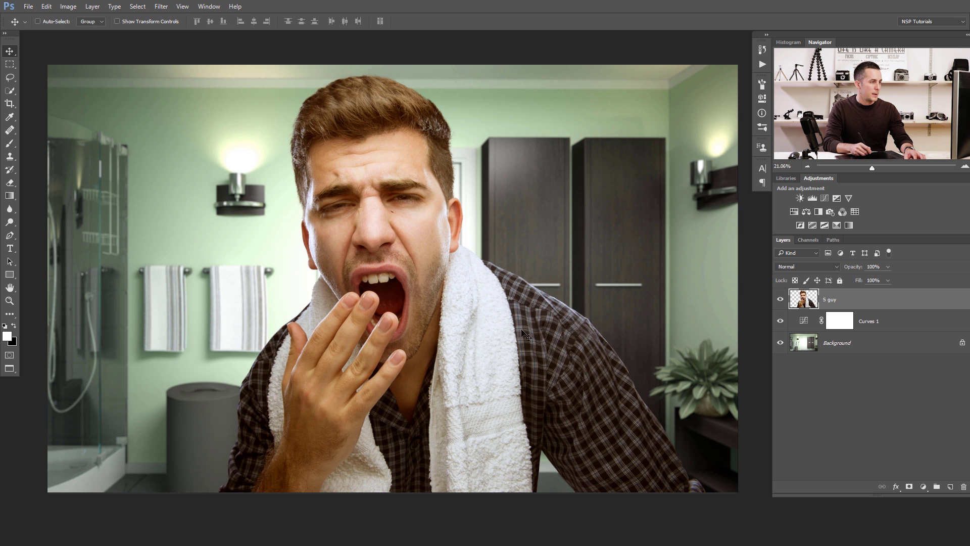
- Add a Color Balance adjustment layer above S guy and clip it to that layer
scroll(555, 378, "up", 3)
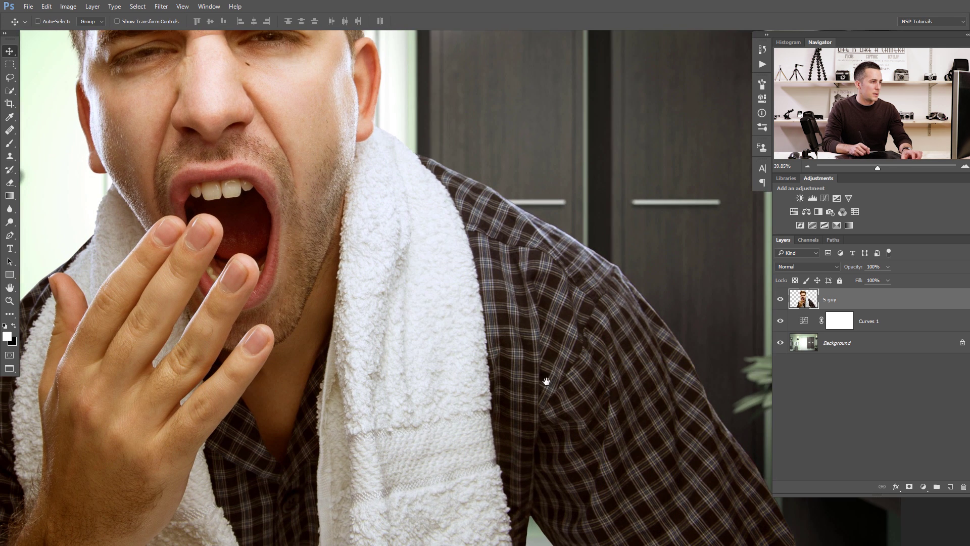
left_click_drag(555, 357, 558, 358)
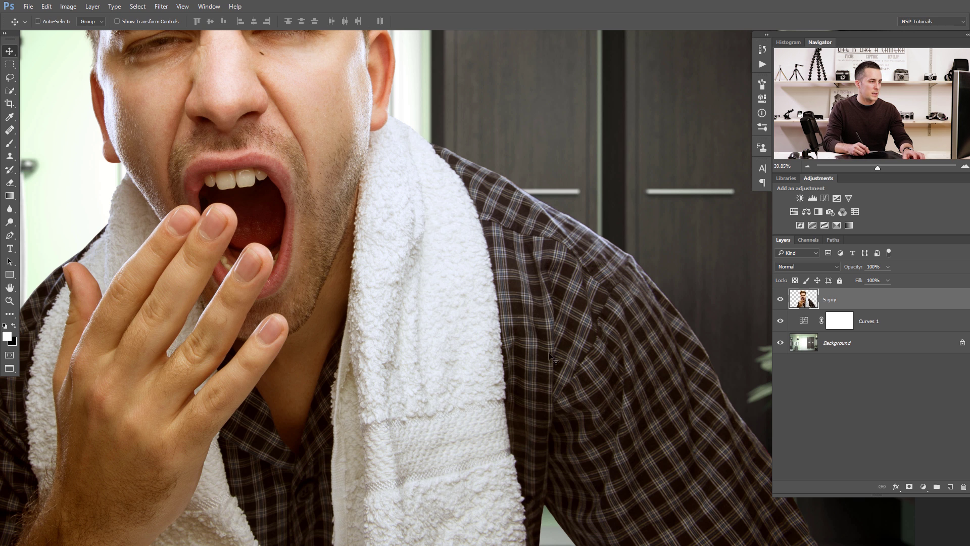
scroll(546, 341, "left", 5)
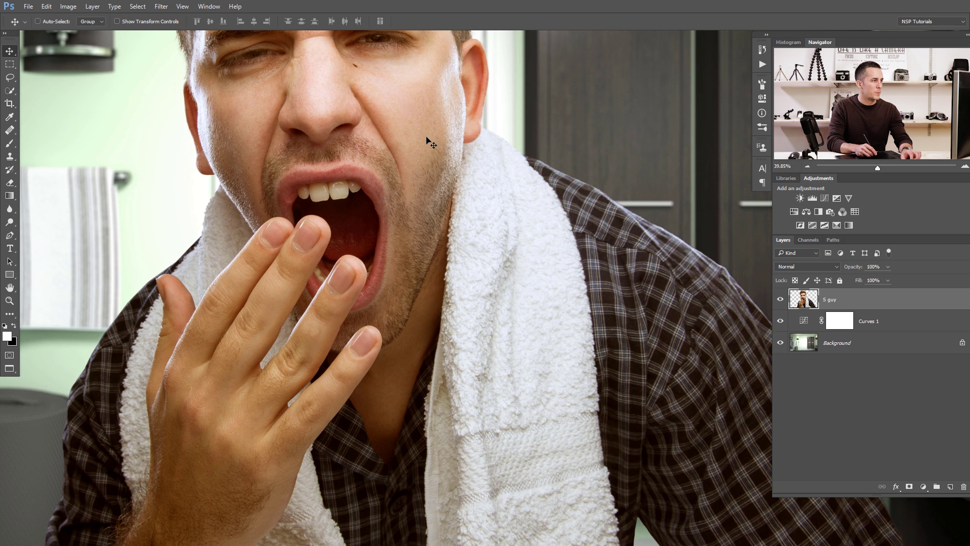
scroll(432, 152, "up", 5)
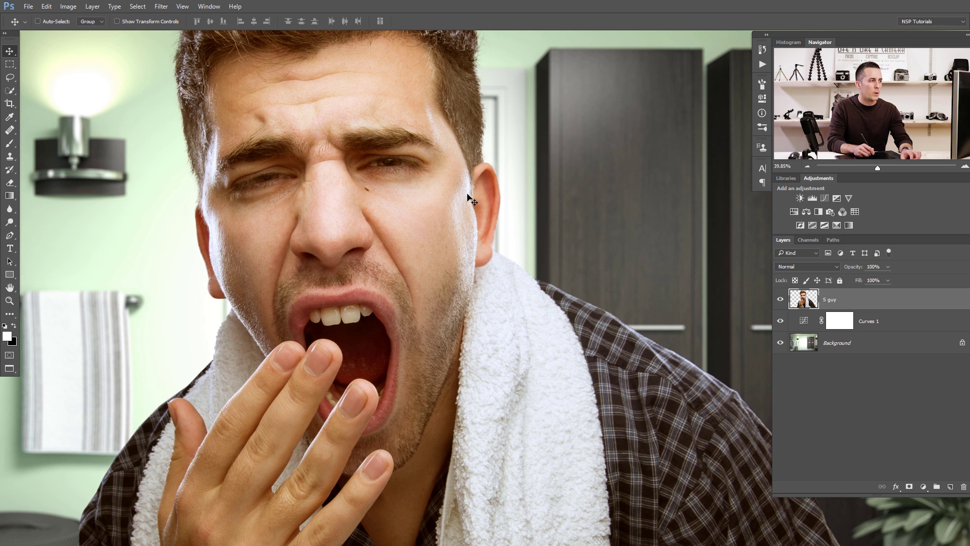
left_click_drag(470, 200, 439, 222)
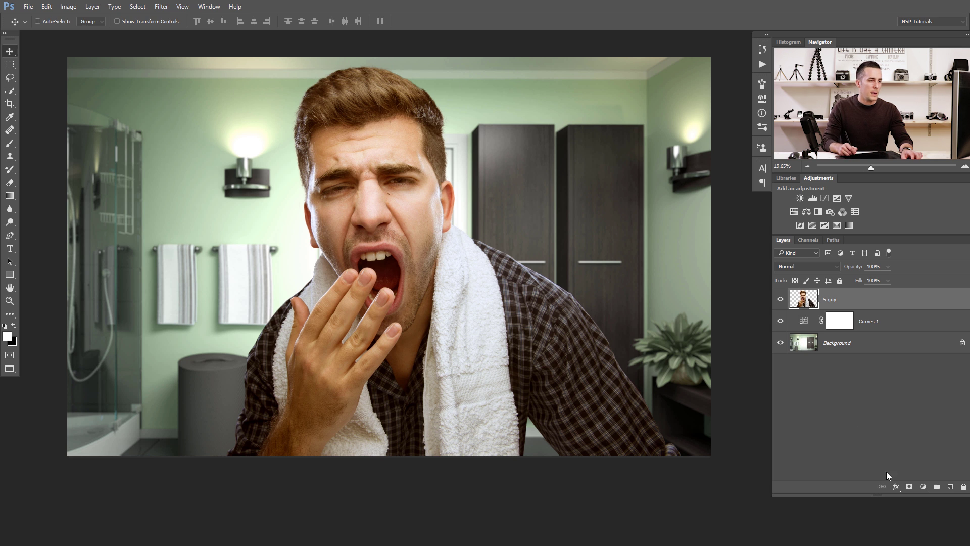
left_click(926, 492)
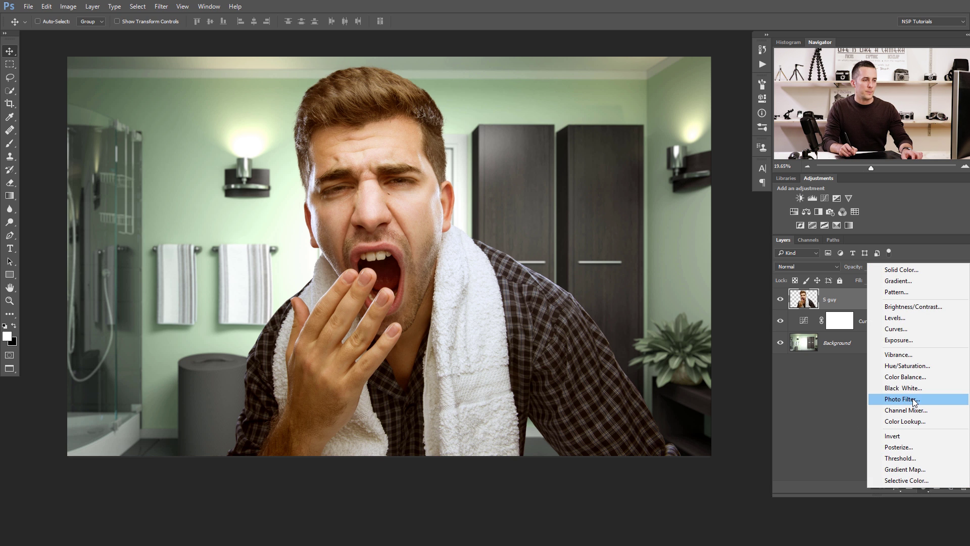
left_click(913, 383)
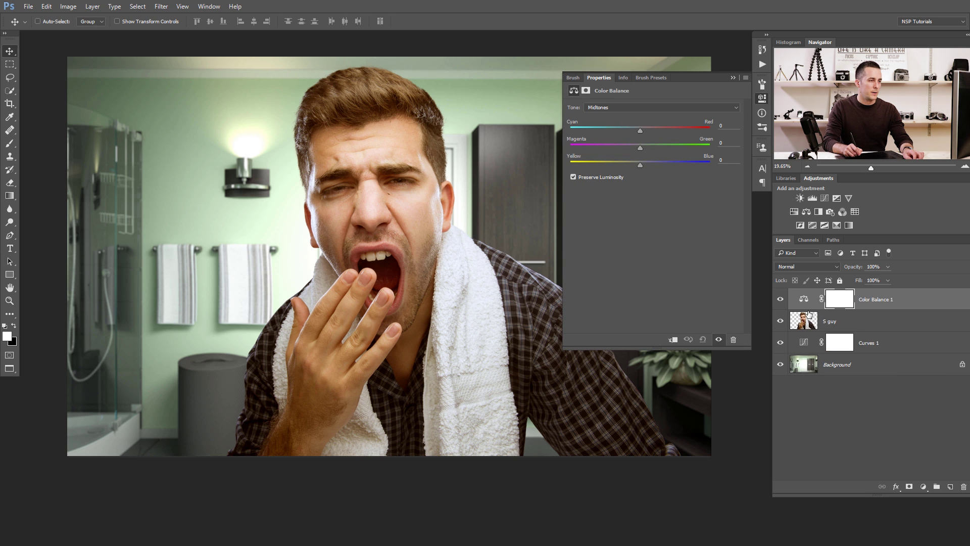
left_click(673, 341)
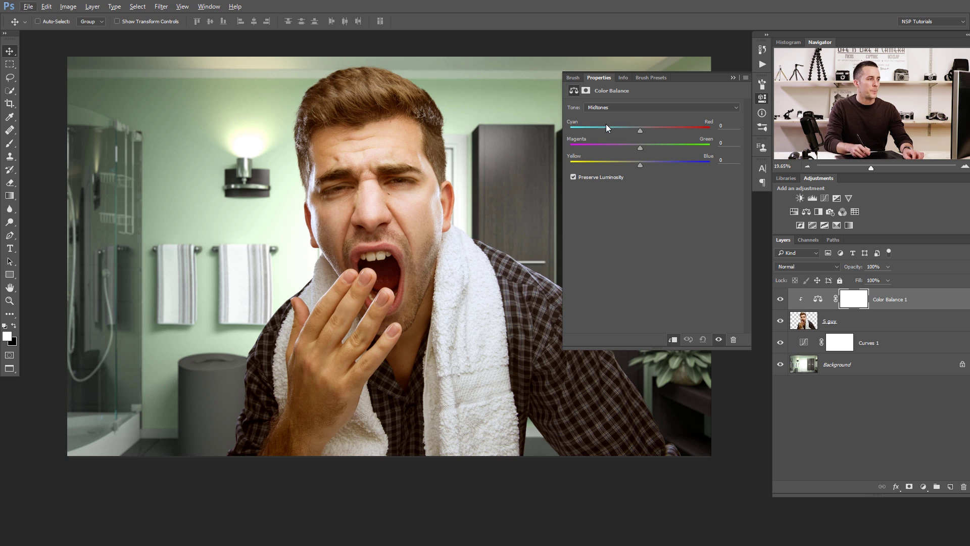
- Set the Color Balance shadows to -21 on Cyan–Red and +11 on Yellow–Blue
left_click(626, 108)
left_click(597, 115)
scroll(556, 303, "up", 3)
scroll(445, 346, "up", 2)
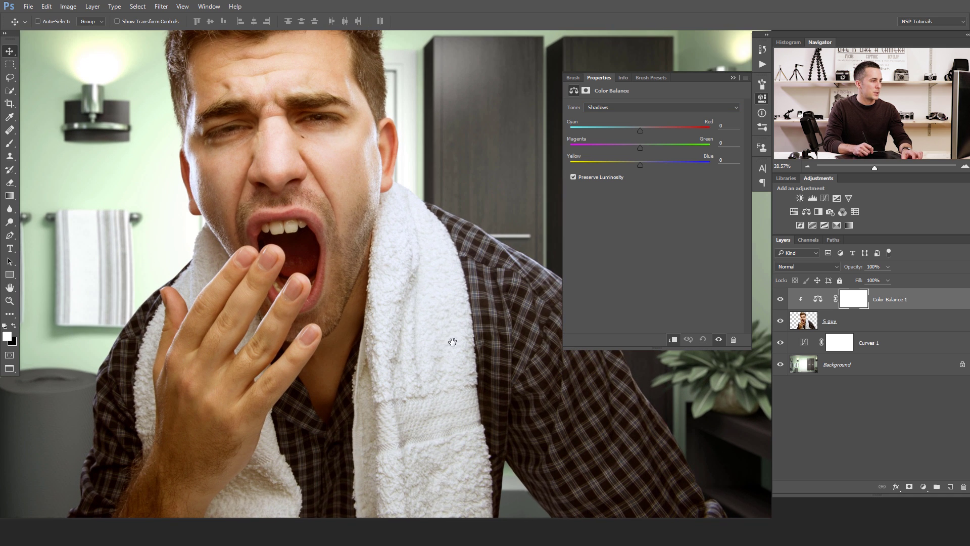
scroll(435, 293, "up", 2)
scroll(452, 306, "down", 2)
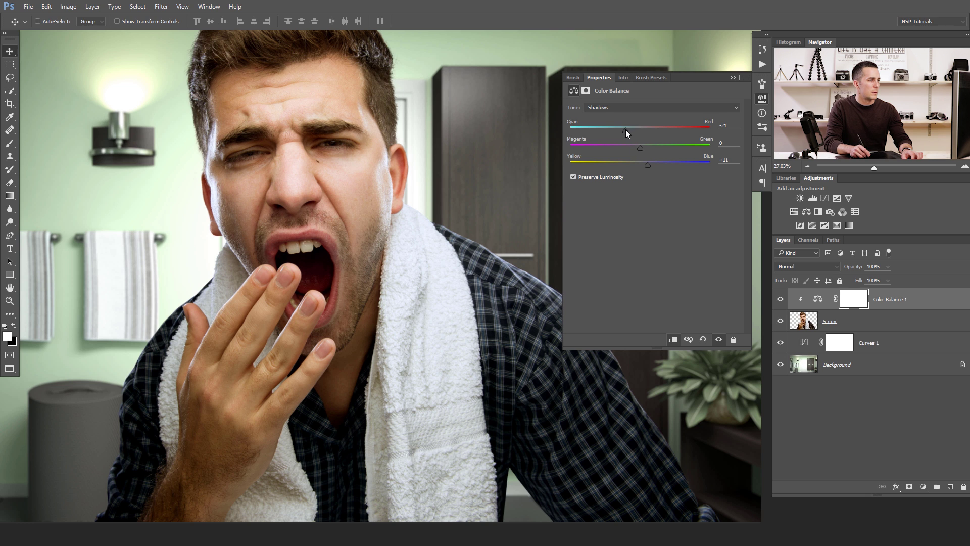
- Set the Color Balance midtones to -18 on Cyan–Red and +13 on Yellow–Blue
left_click(661, 108)
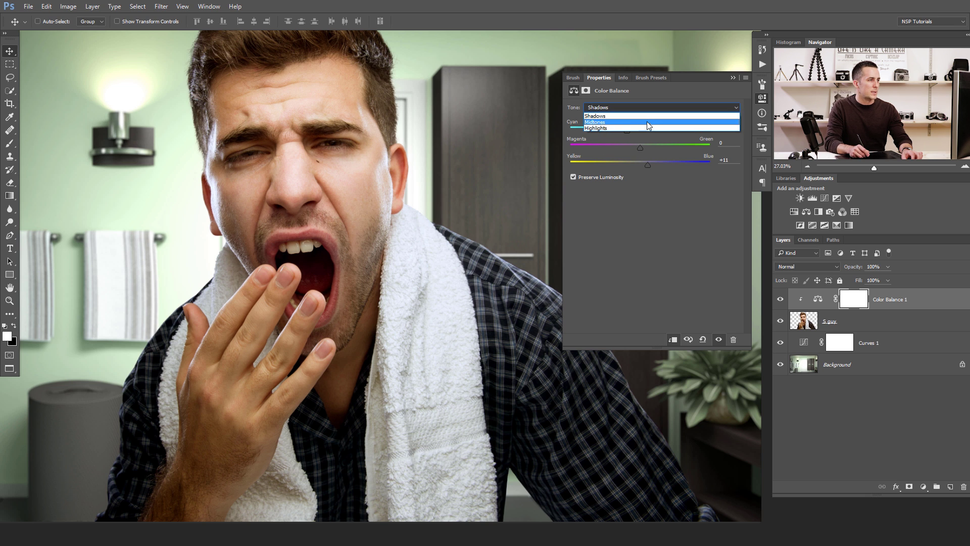
left_click(652, 118)
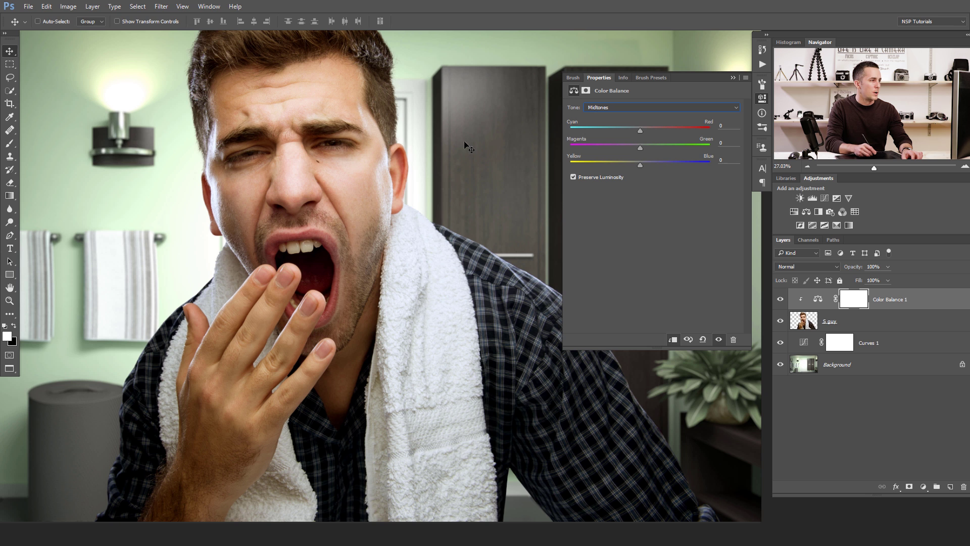
left_click_drag(640, 165, 642, 166)
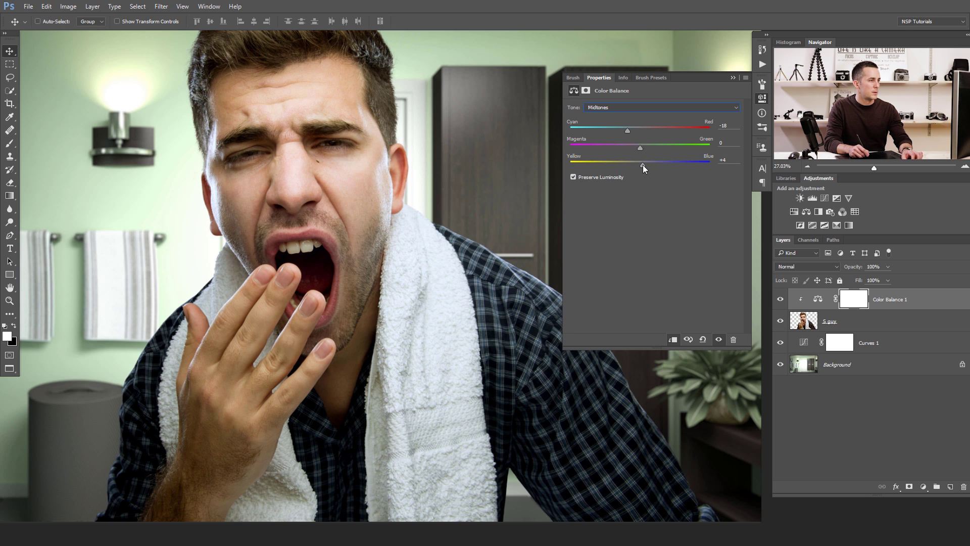
scroll(447, 247, "down", 2)
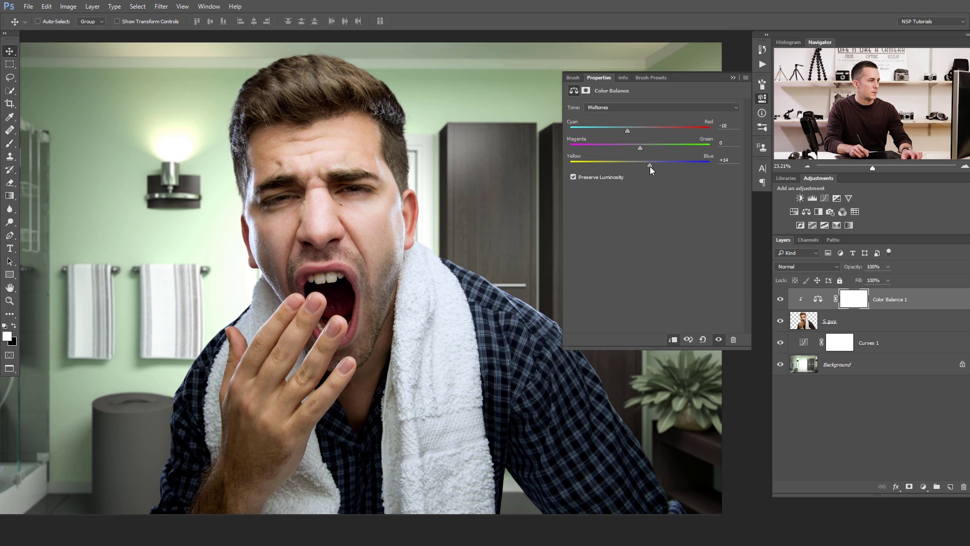
- Set the Color Balance highlights to -6 on Yellow–Blue and collapse the adjustment's properties
left_click(633, 108)
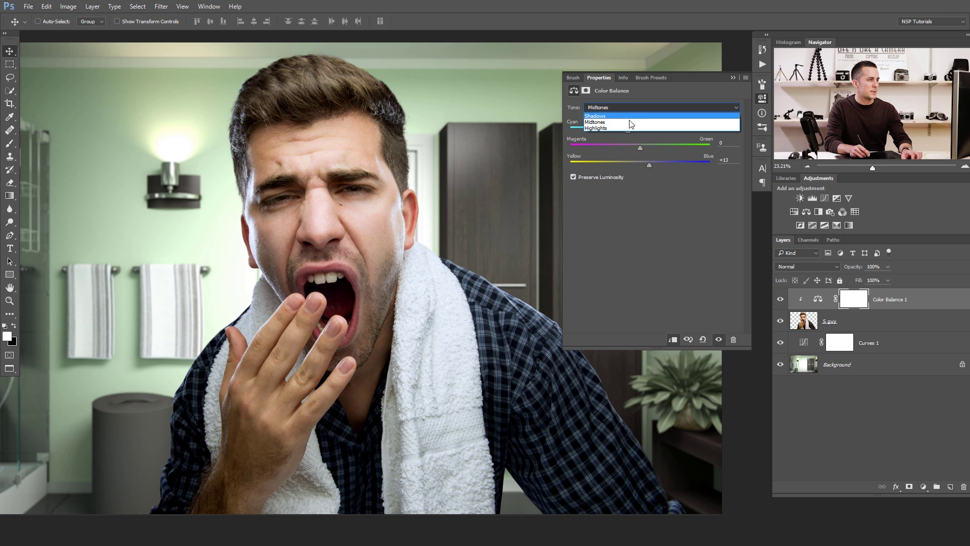
left_click(629, 128)
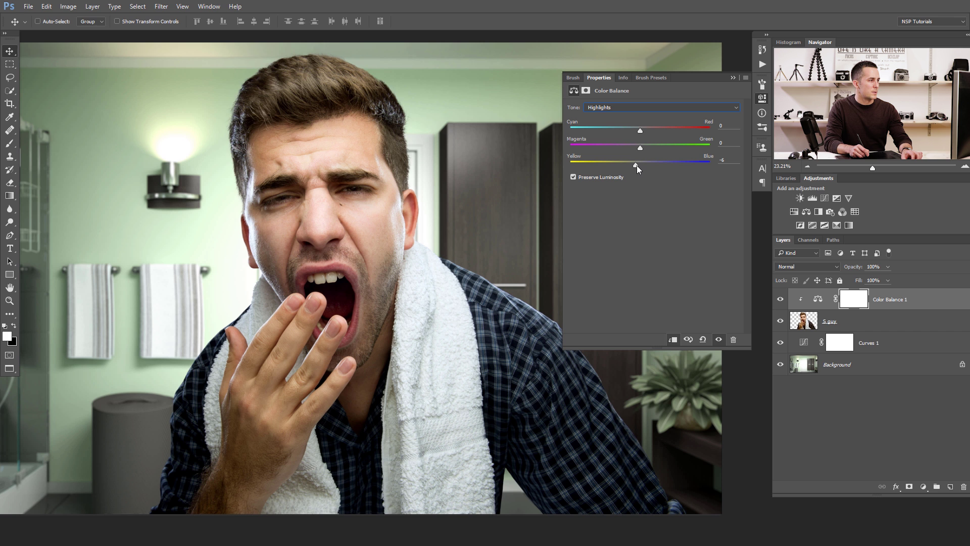
left_click(733, 78)
- Compare the whole image with and without the Color Balance 1 adjustment on the man
key("ctrl+space")
scroll(511, 255, "down", 1)
left_click(780, 299)
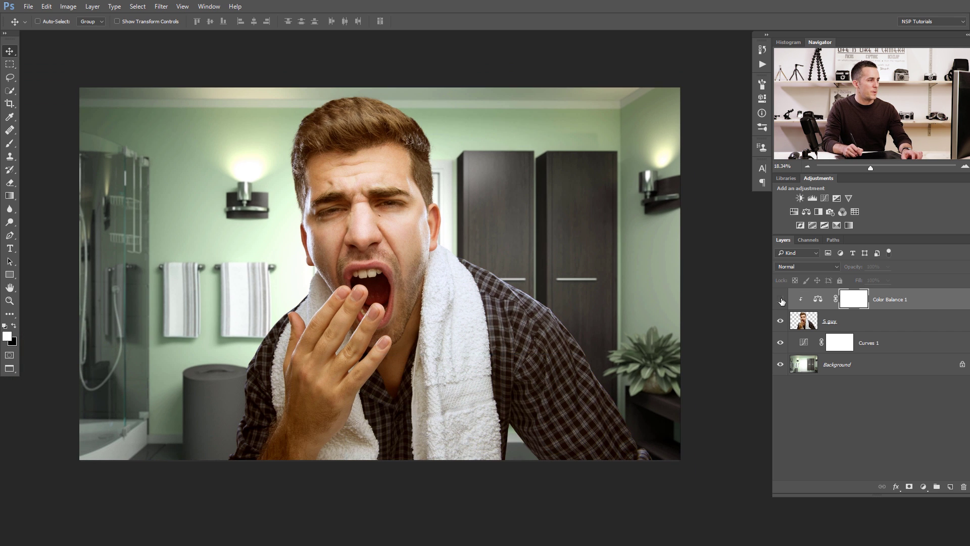
left_click(781, 300)
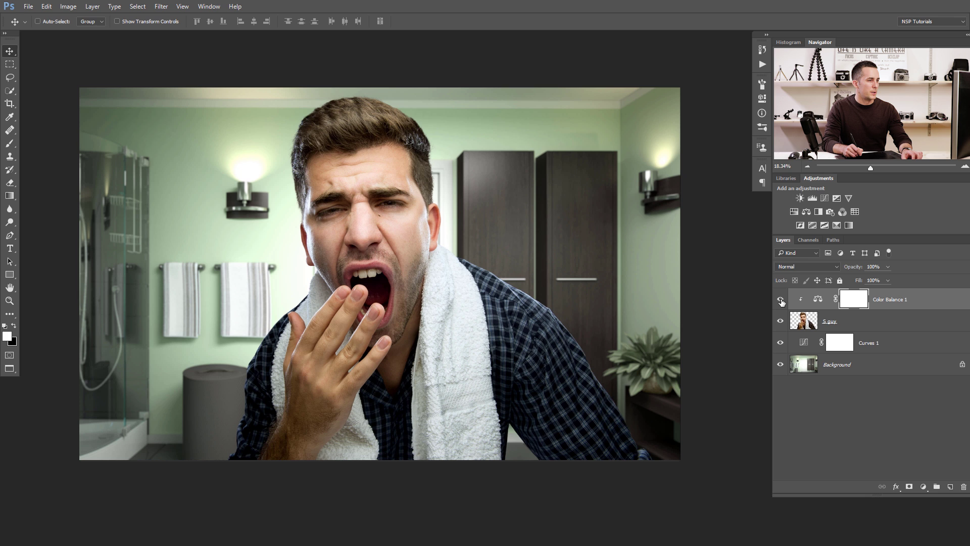
left_click(780, 300)
left_click(781, 301)
left_click(781, 302)
left_click(781, 301)
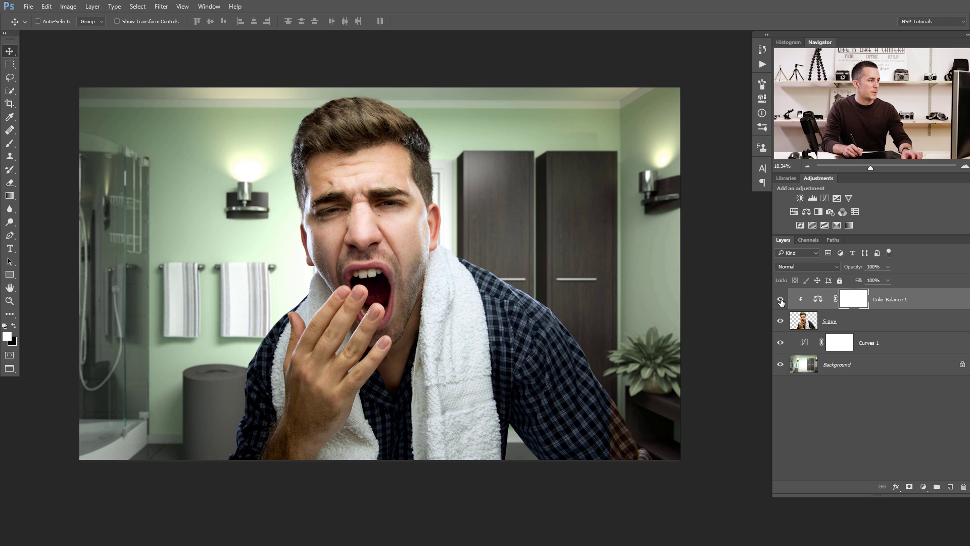
left_click(780, 301)
left_click(781, 302)
left_click(781, 302)
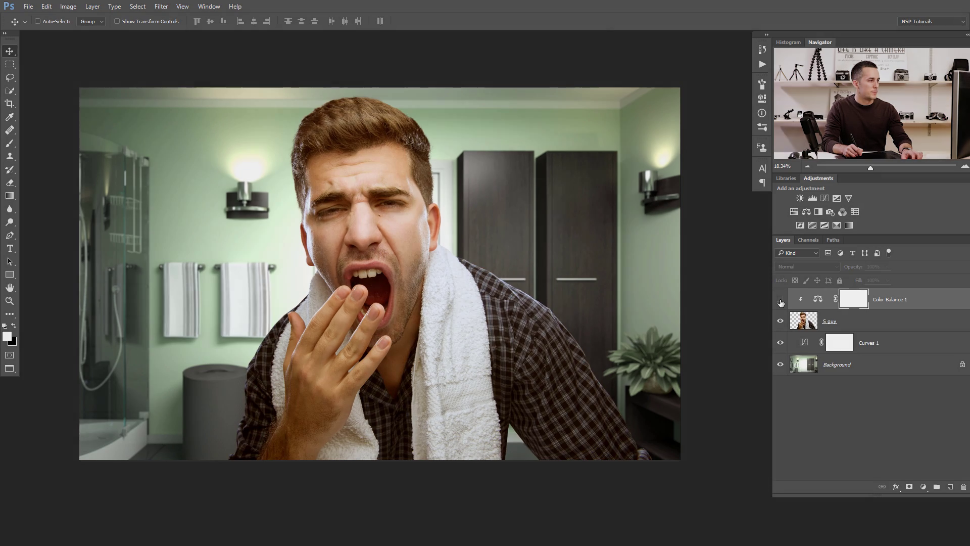
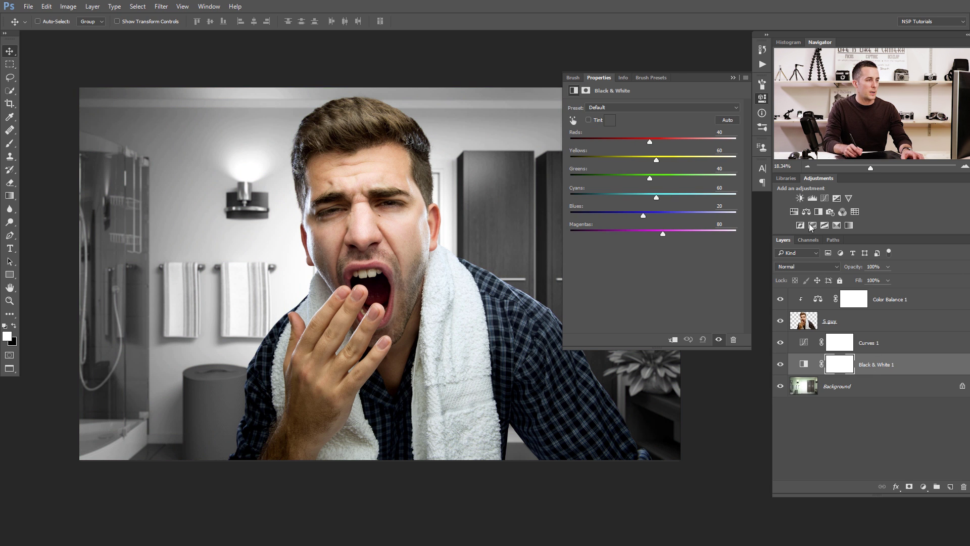
- Set the Black & White 1 layer to Luminosity blending, with Greens at -34 and Yellows at 72
left_click(808, 266)
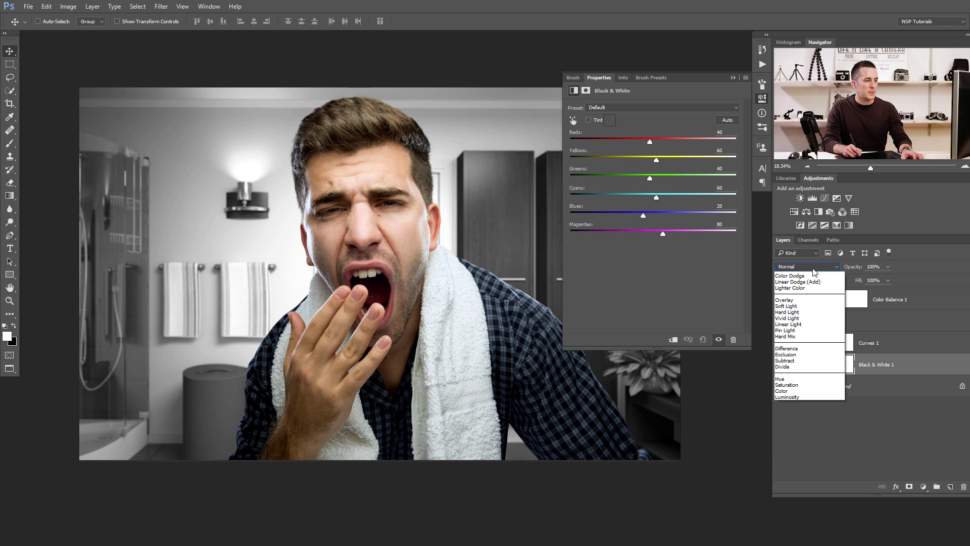
left_click(794, 463)
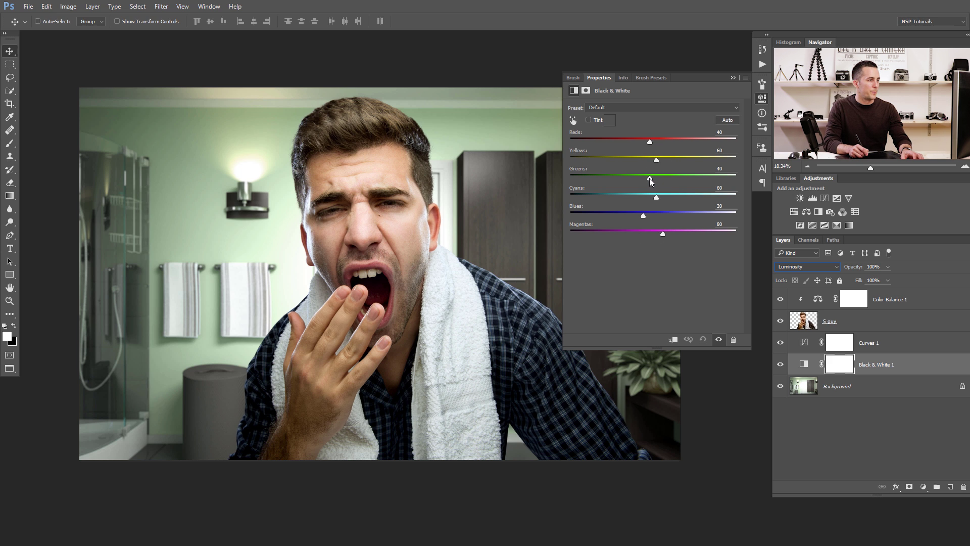
left_click_drag(651, 179, 707, 181)
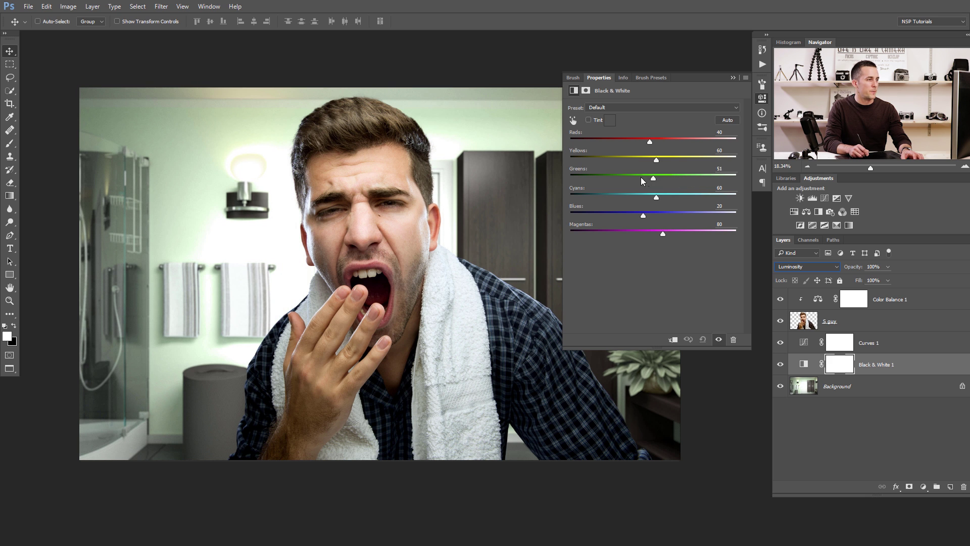
mouse_move(643, 181)
left_mouse_down()
mouse_move(603, 179)
mouse_move(632, 179)
mouse_move(625, 183)
left_mouse_up()
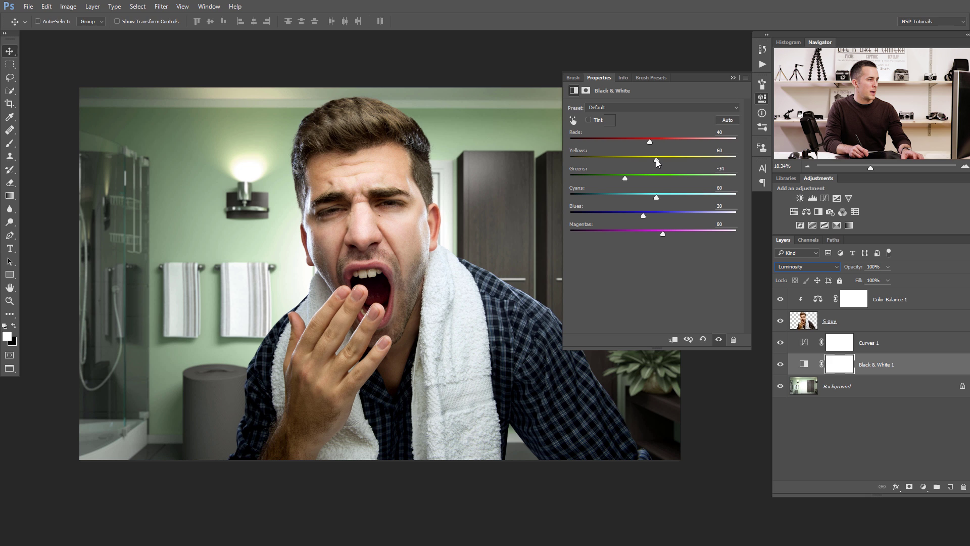
left_click_drag(671, 159, 659, 162)
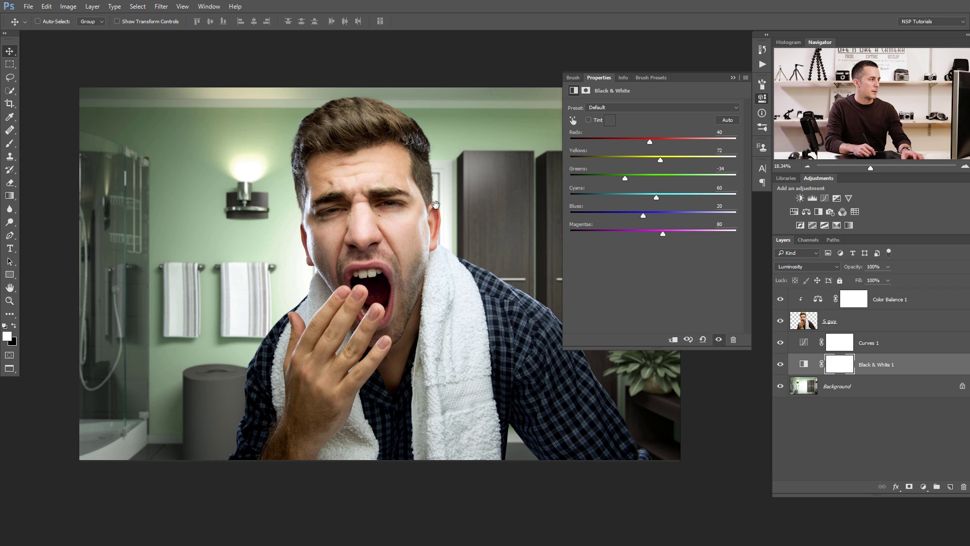
- Set the Black & White 1 adjustment's Reds to -54 and Cyans to 125, and collapse its properties
left_click_drag(453, 204, 396, 196)
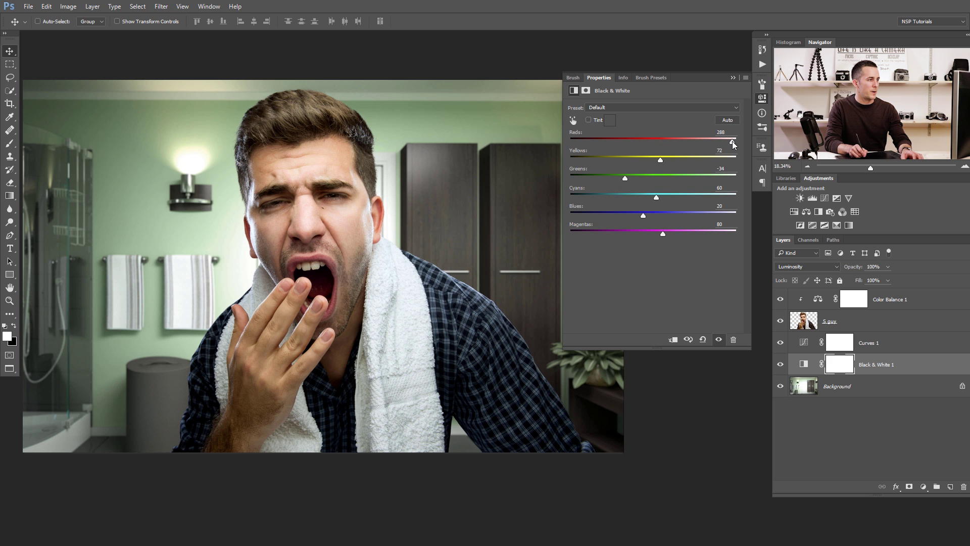
left_click_drag(732, 141, 706, 141)
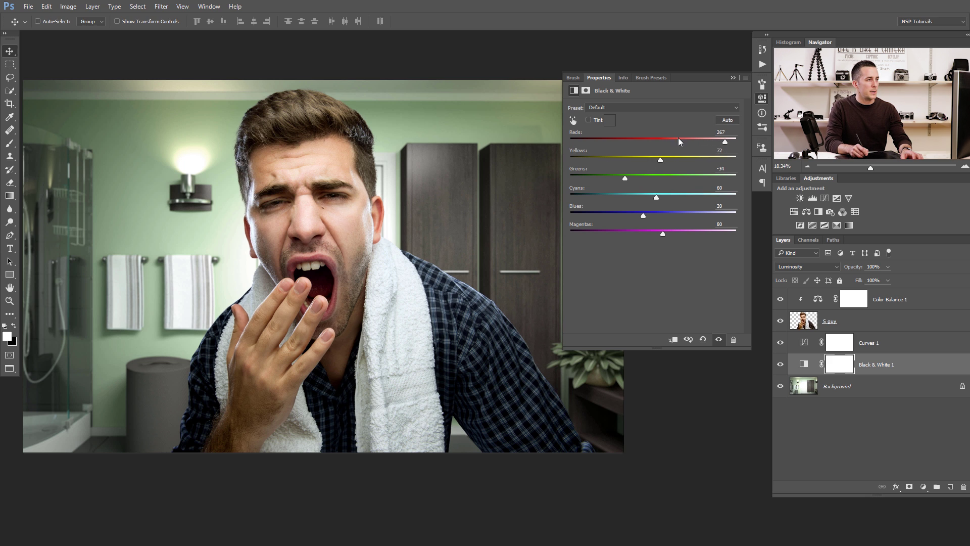
left_click_drag(680, 142, 620, 145)
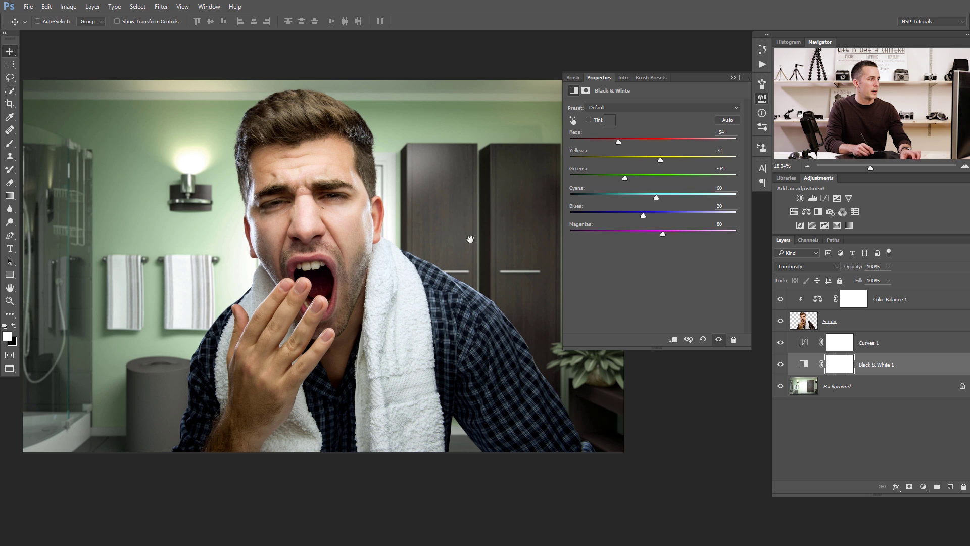
key("ctrl+minus")
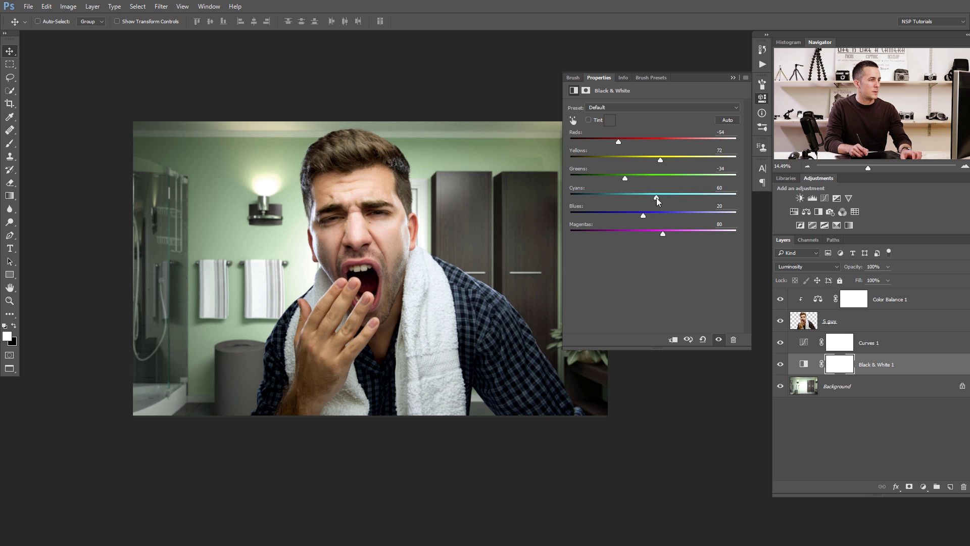
left_click_drag(656, 198, 683, 197)
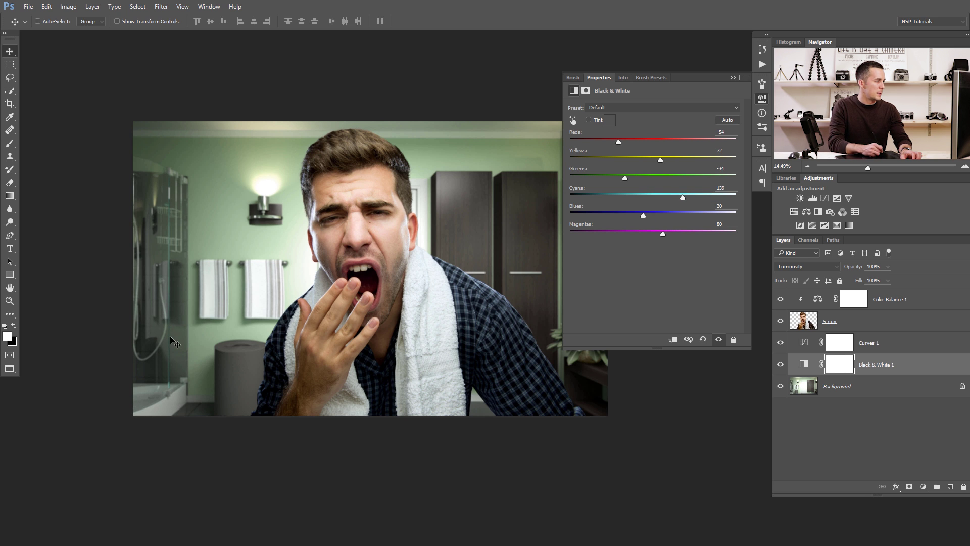
mouse_move(683, 199)
left_mouse_down()
mouse_move(628, 199)
mouse_move(717, 196)
mouse_move(652, 199)
mouse_move(675, 198)
left_mouse_up()
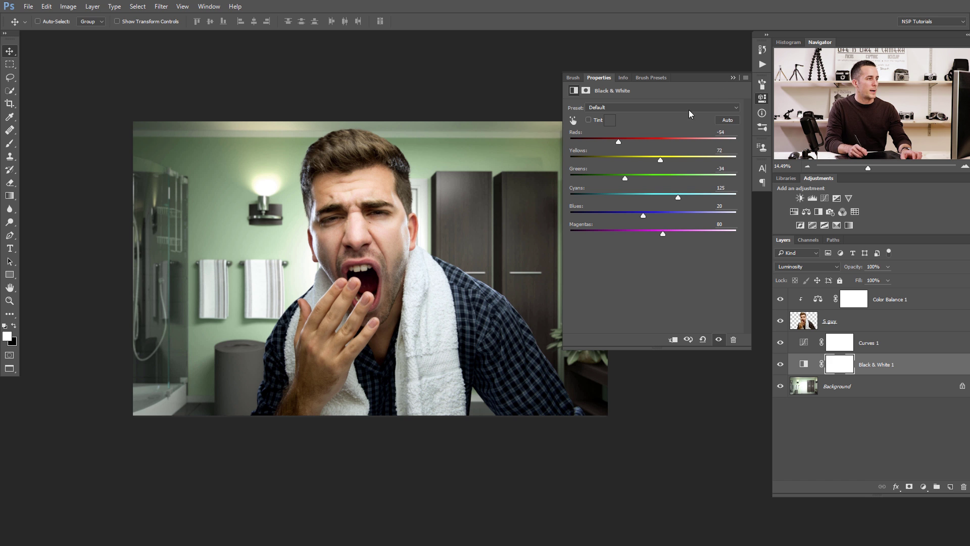
left_click(733, 79)
- Add a Photo Filter above the Black & White 1 layer with Warming Filter (85) at 19% density, and collapse its properties
scroll(504, 273, "up", 3)
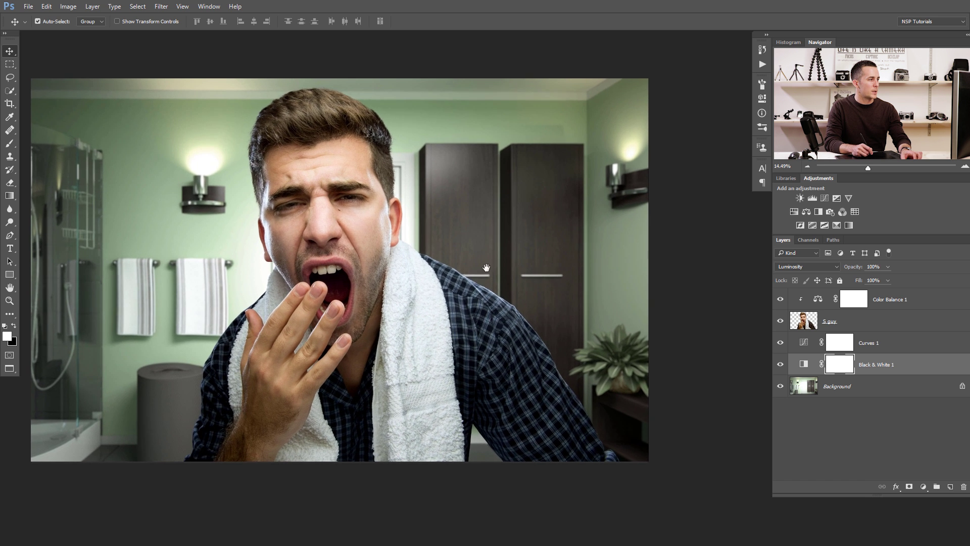
scroll(501, 272, "up", 1)
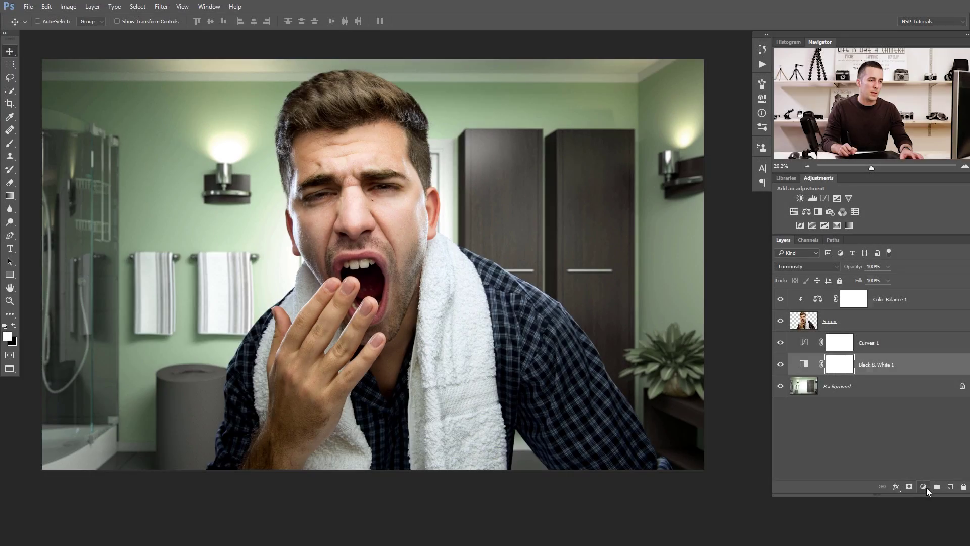
left_click(923, 486)
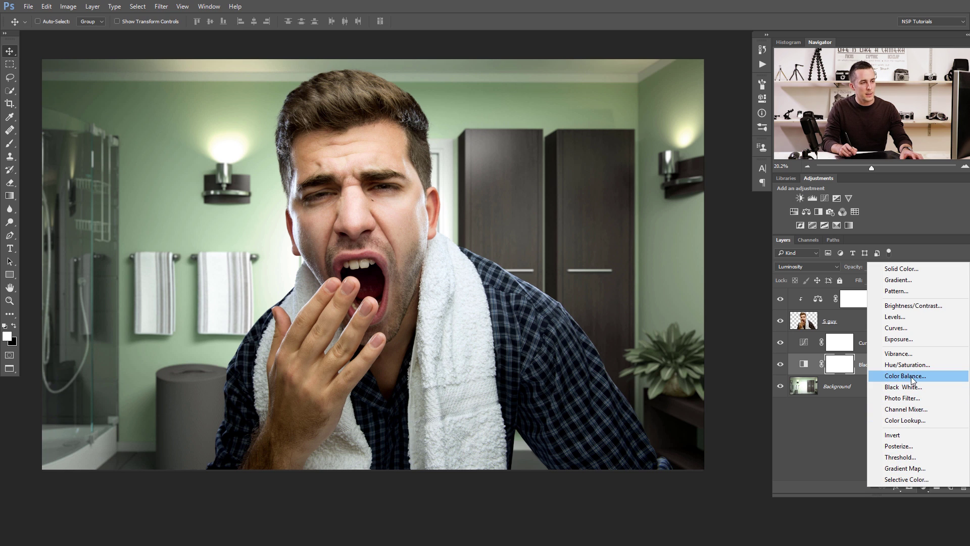
left_click(904, 398)
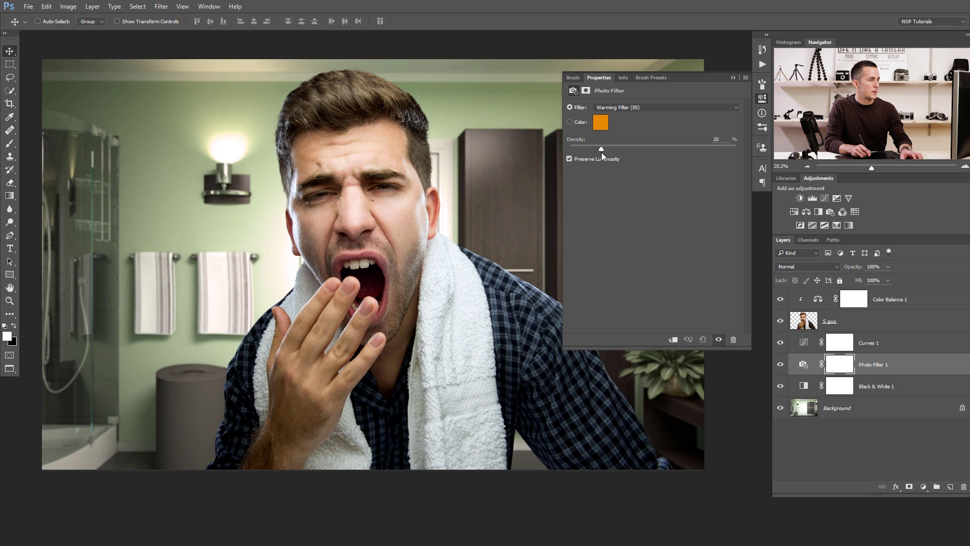
left_click_drag(602, 152, 600, 152)
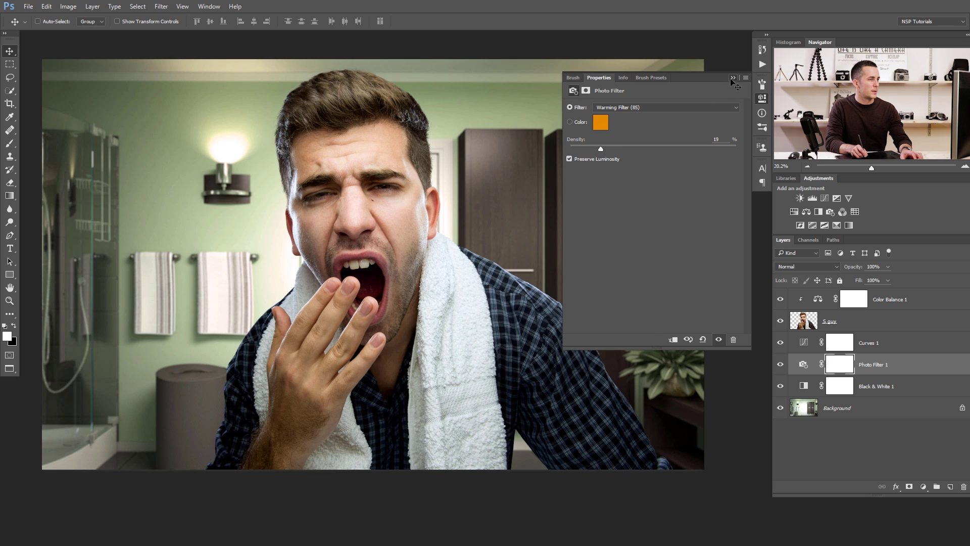
left_click(732, 78)
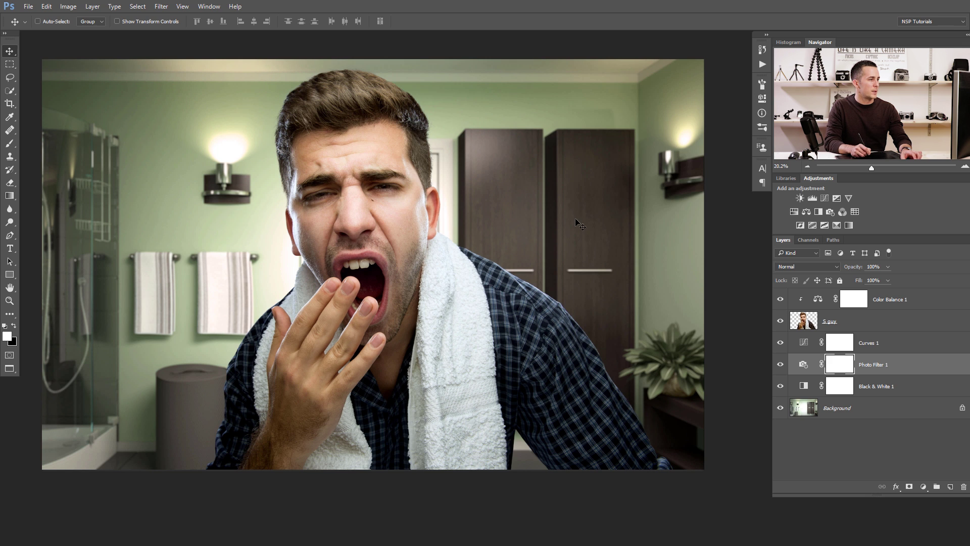
- Compare the background with and without the Photo Filter 1 and Black & White 1 adjustments
left_click(781, 365)
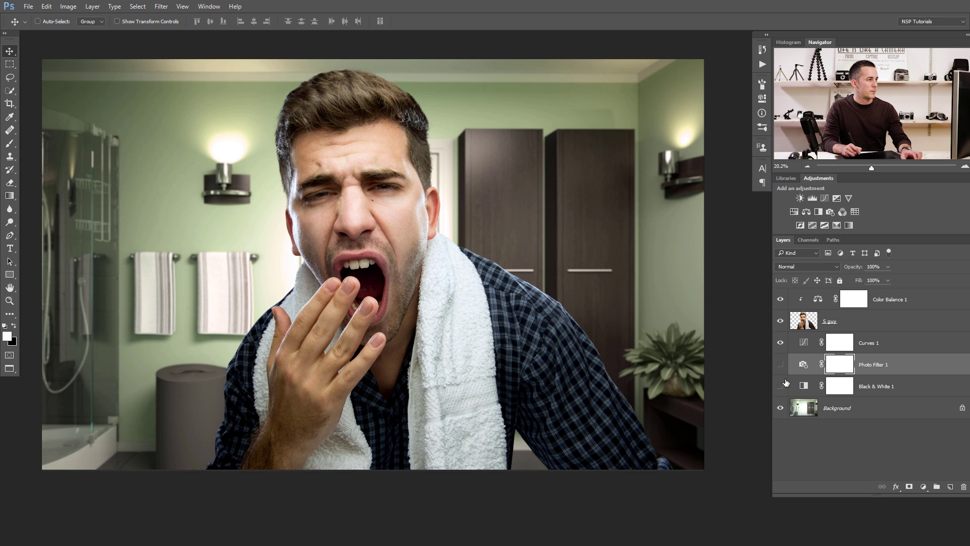
left_click(780, 373)
left_click(781, 366)
left_click(781, 366)
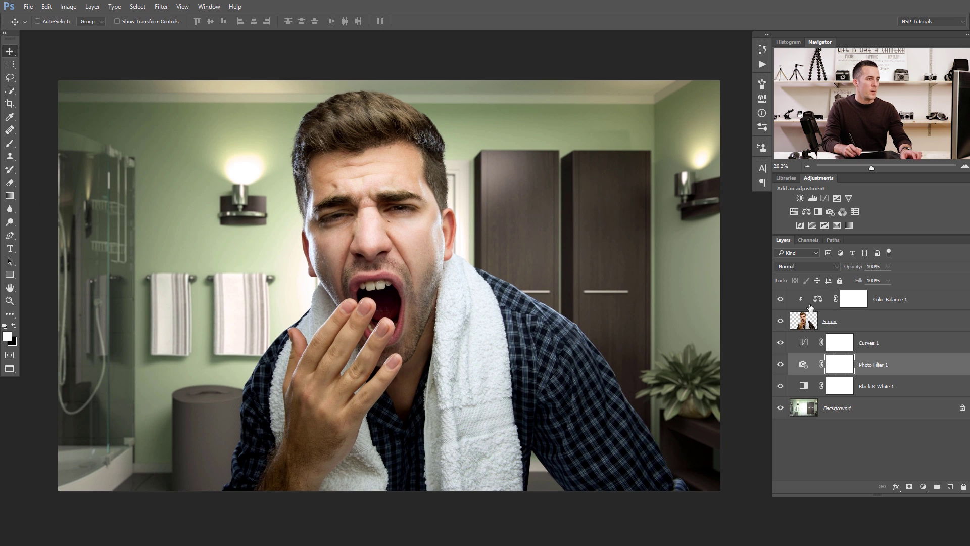
- Add a Black & White adjustment above Color Balance 1, clipped to the man's layer and set to Luminosity blending
left_click(818, 303)
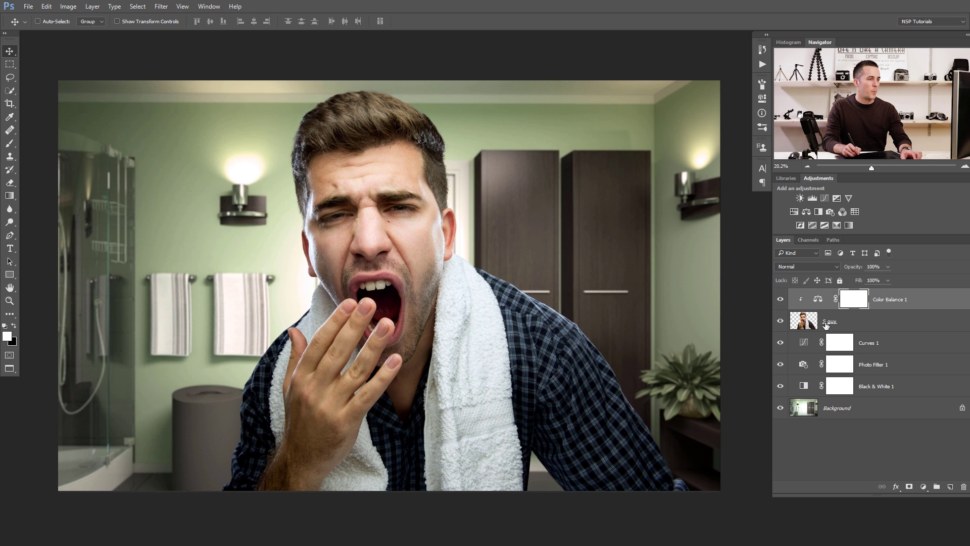
left_click(923, 487)
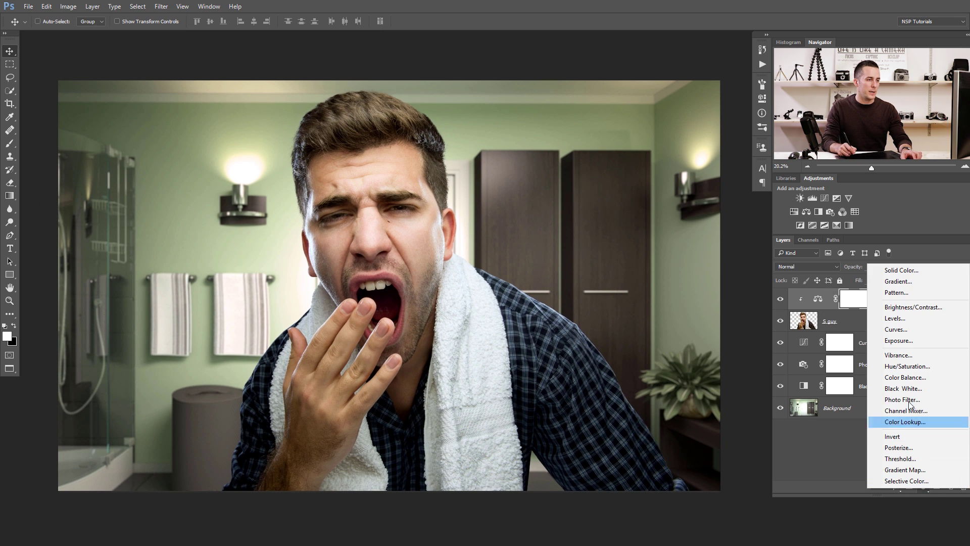
left_click(909, 392)
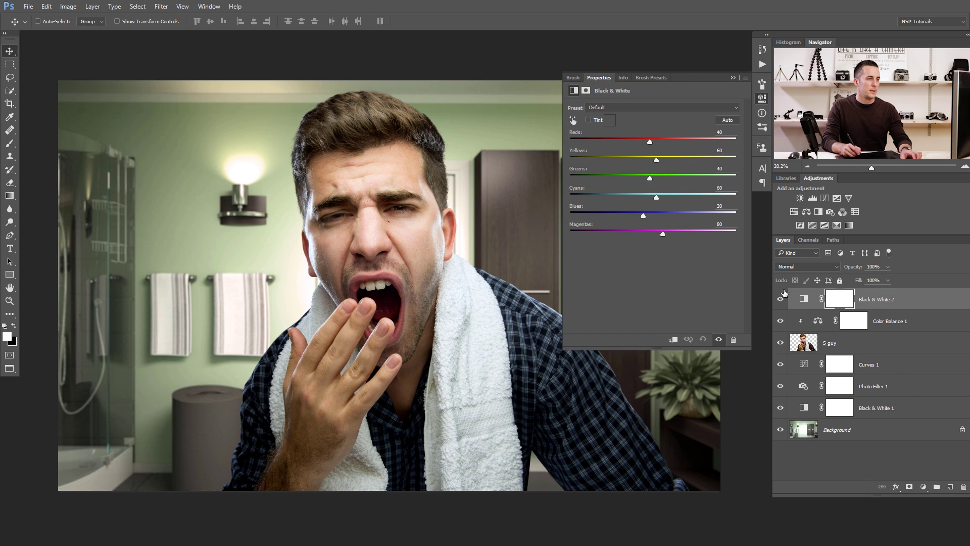
left_click(676, 339)
left_click(806, 266)
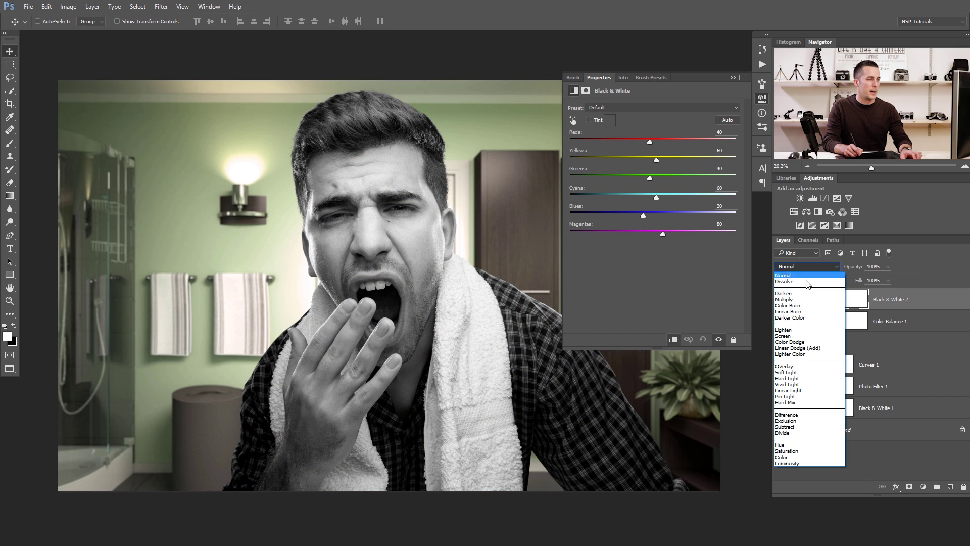
left_click(791, 463)
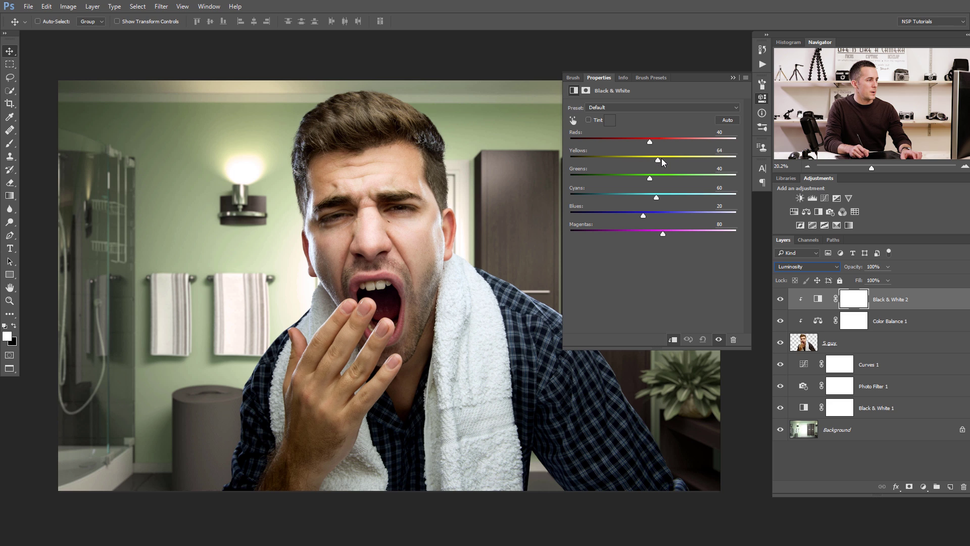
- Set the man's Black & White adjustment to Reds 33, Yellows 77, Cyans 127 and Blues 52
left_click(662, 159)
left_click_drag(651, 142, 649, 143)
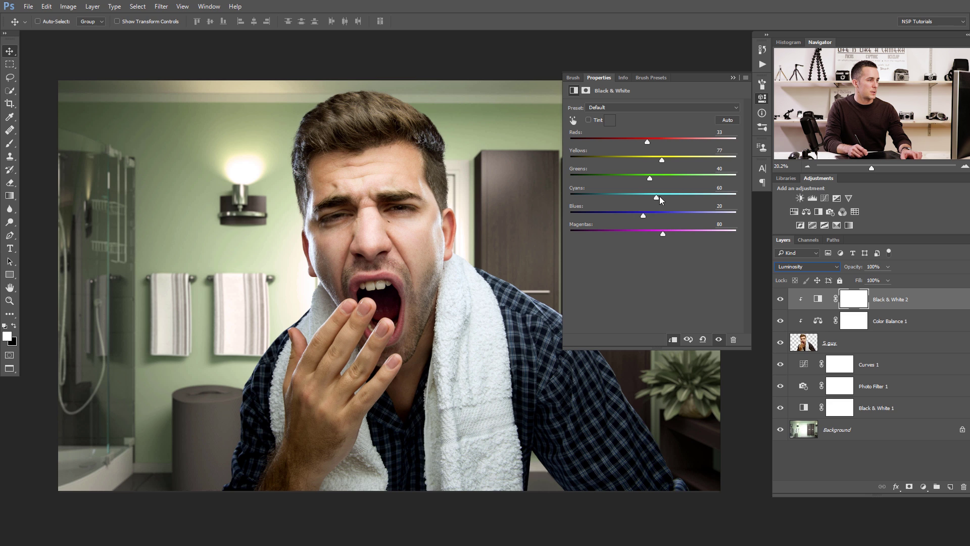
left_click_drag(655, 196, 665, 217)
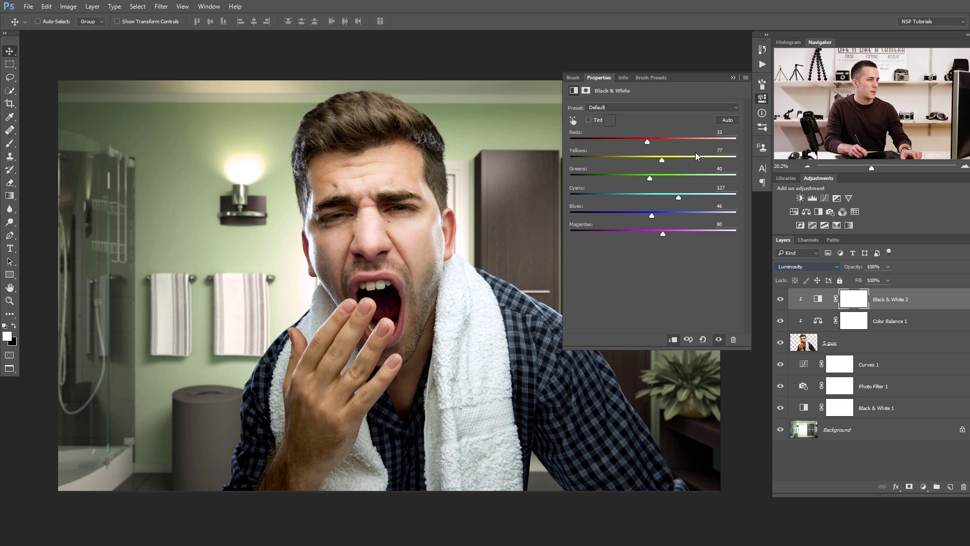
- Compare the man with and without Black & White 2, collapse its properties and view the whole composite
left_click(781, 298)
left_click(781, 299)
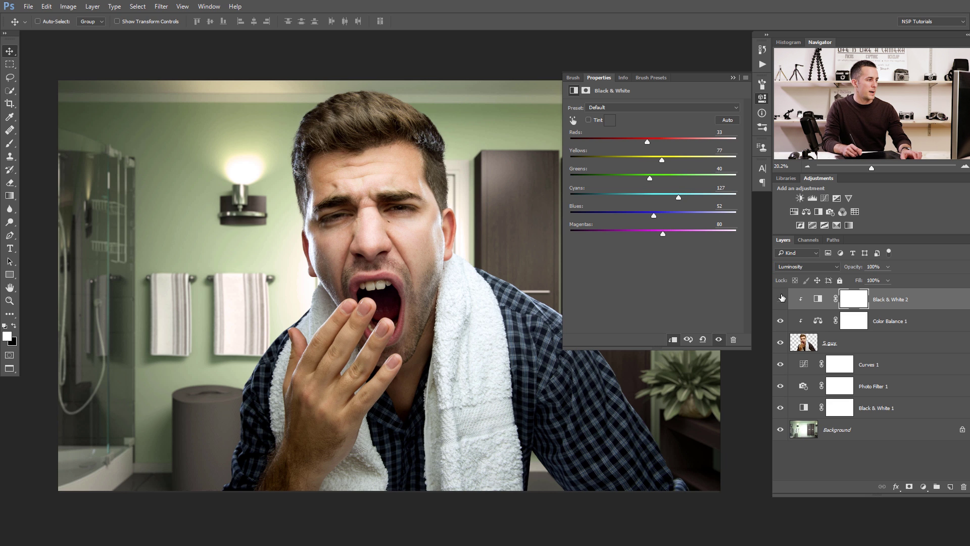
left_click(781, 299)
left_click(780, 298)
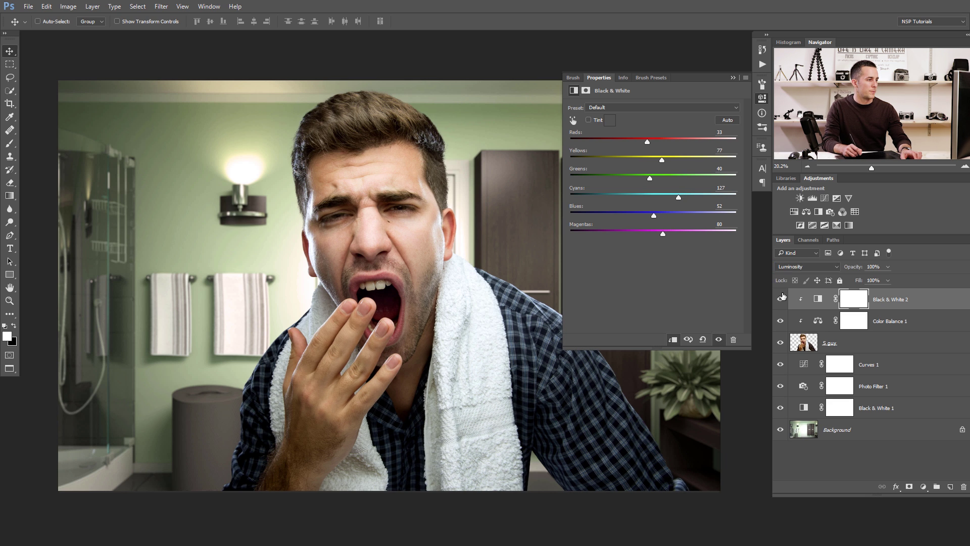
left_click(732, 81)
left_click_drag(514, 275, 526, 287)
scroll(524, 291, "down", 1)
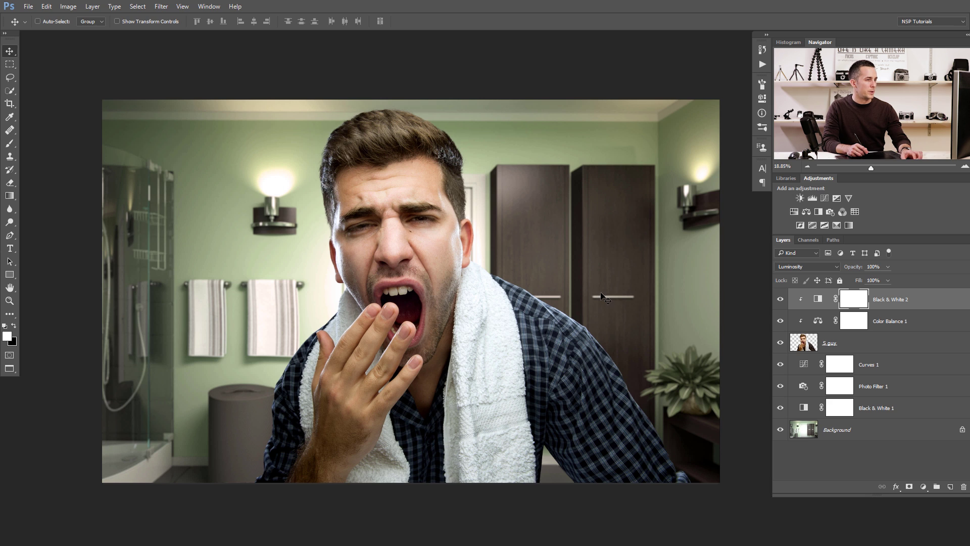
- Stamp all visible layers into a new layer on top and open it in the Camera Raw Filter
key("ctrl")
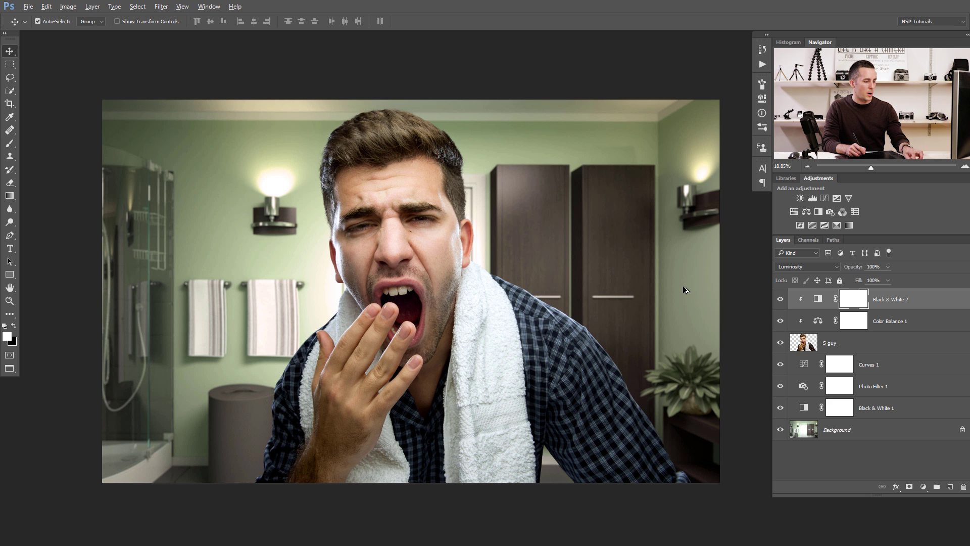
key("alt")
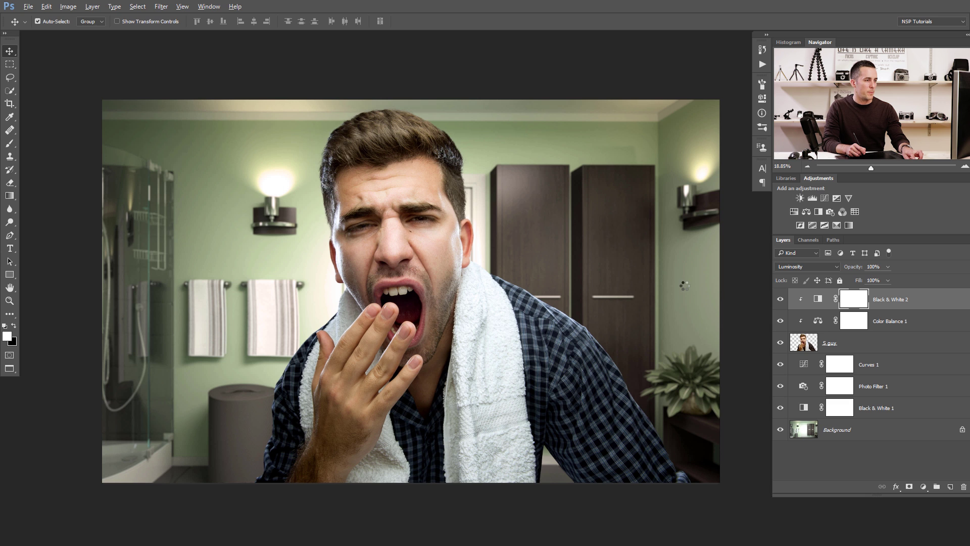
key("ctrl+shift+alt+e")
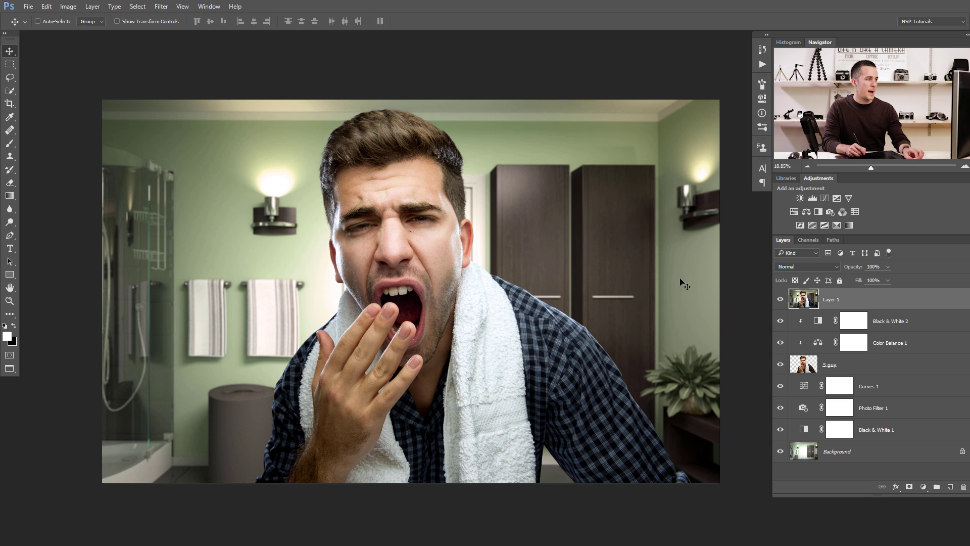
left_click(161, 7)
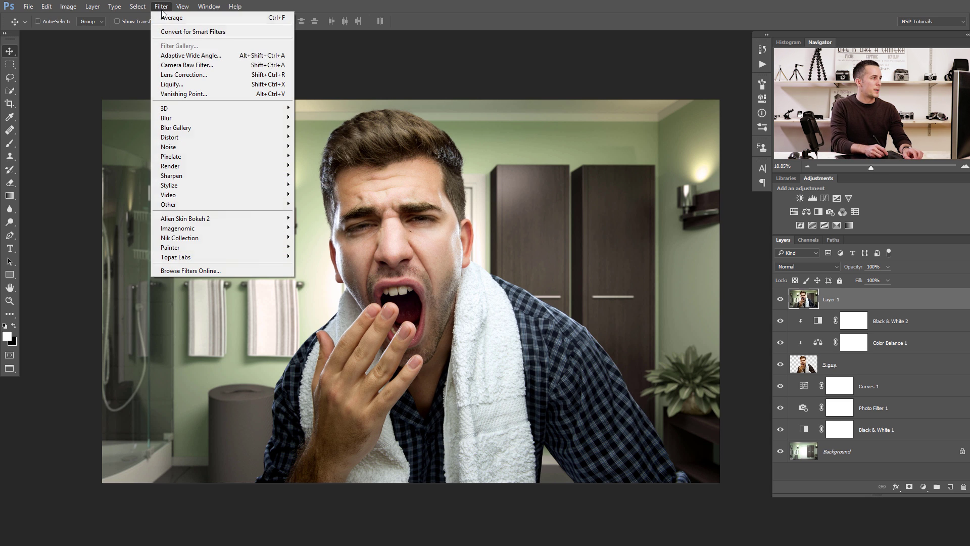
left_click(187, 65)
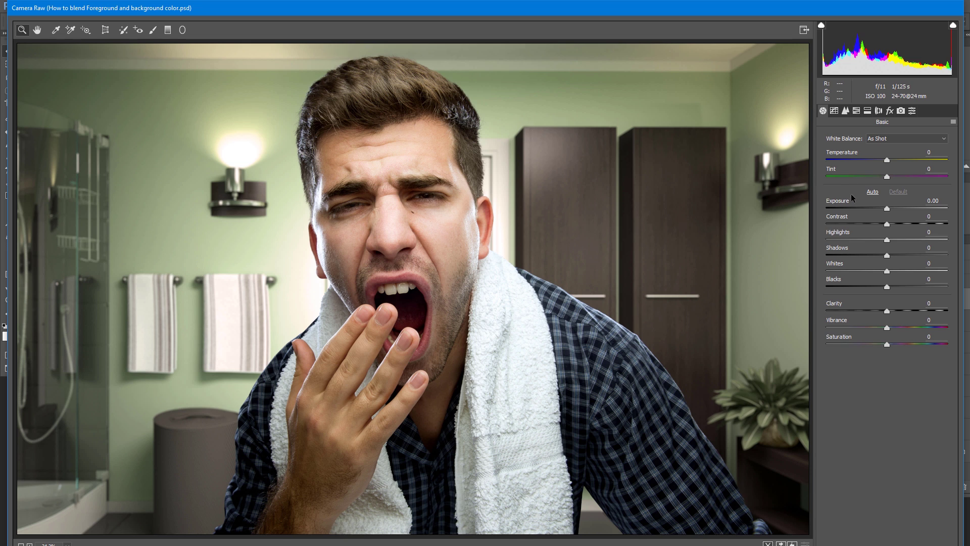
- Set the Camera Raw Dehaze amount to +13 and the Post Crop Vignetting amount to -10
left_click(890, 111)
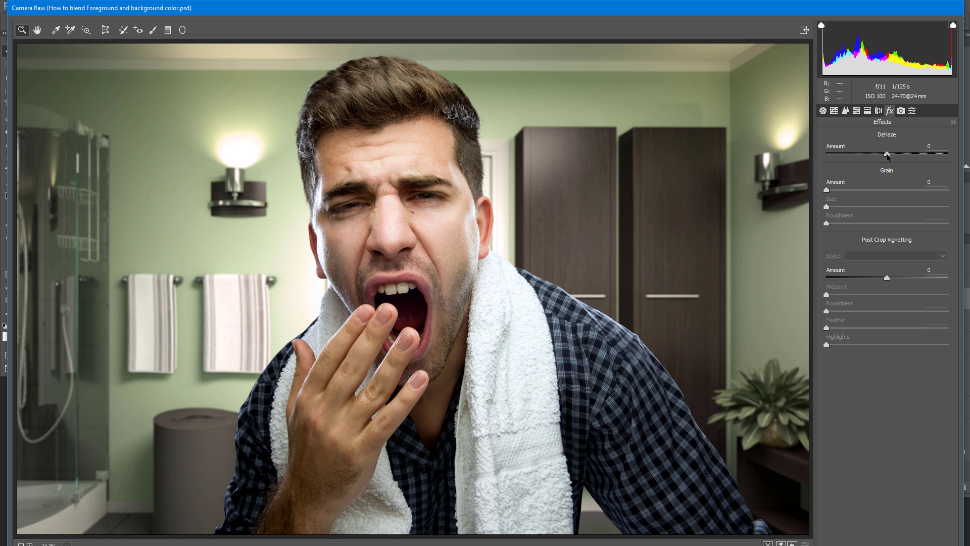
left_click_drag(887, 154, 894, 153)
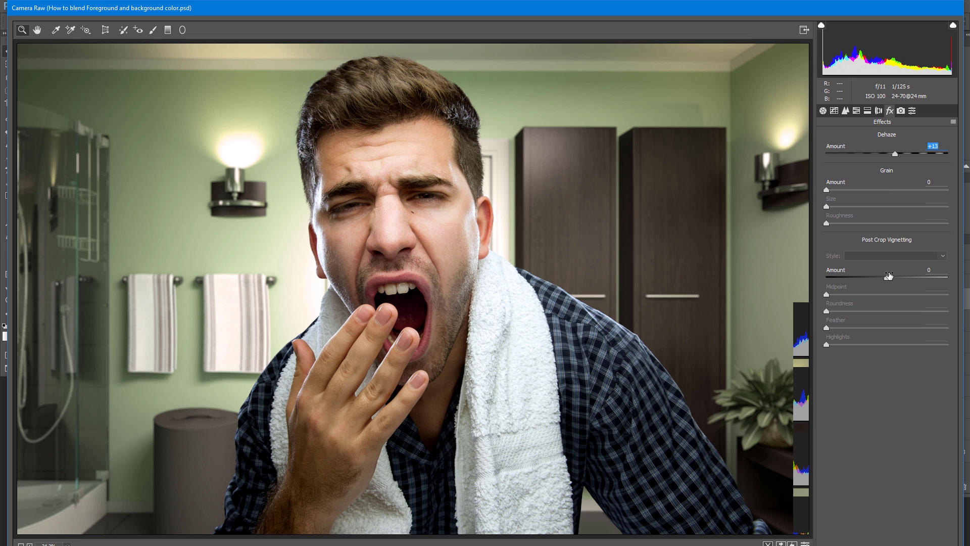
left_click_drag(888, 281, 881, 281)
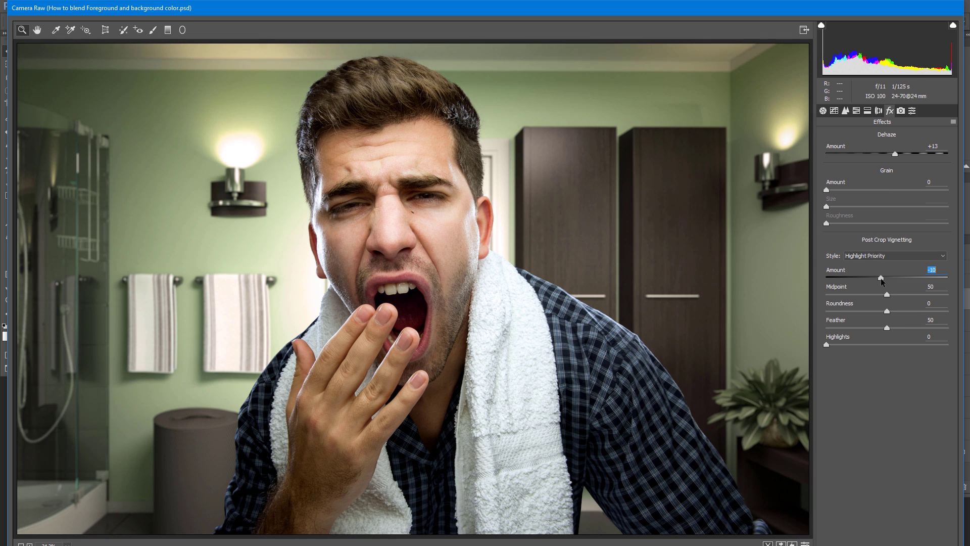
- Set Split Toning highlights to hue 53 and saturation 8, and shadows to hue 236 and saturation 5
left_click(866, 115)
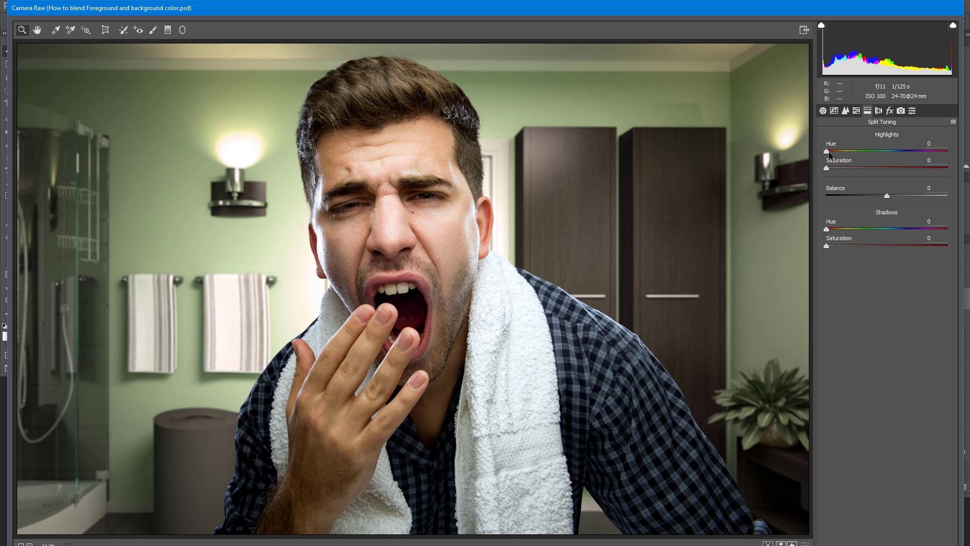
mouse_move(830, 155)
left_mouse_down()
mouse_move(844, 152)
mouse_move(837, 170)
left_mouse_up()
left_click(907, 230)
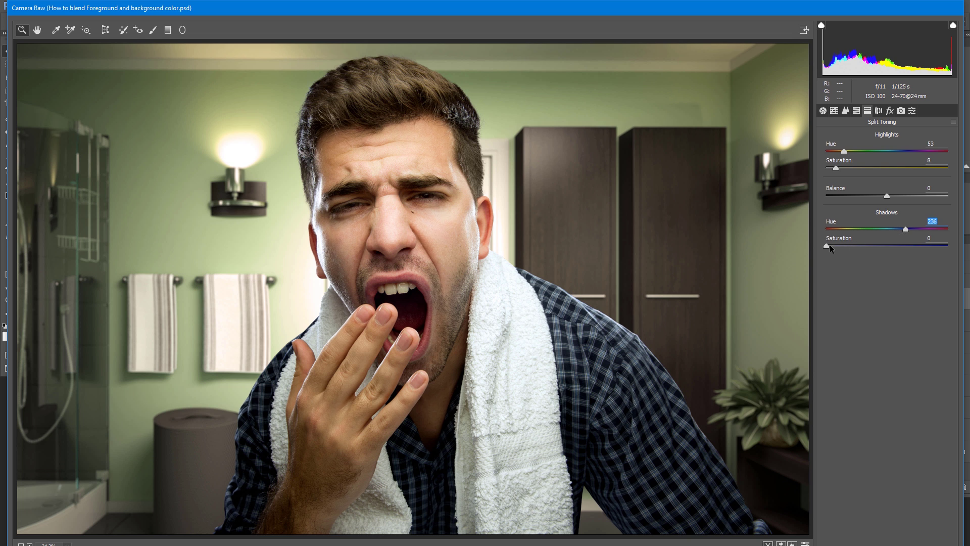
left_click_drag(830, 245, 833, 247)
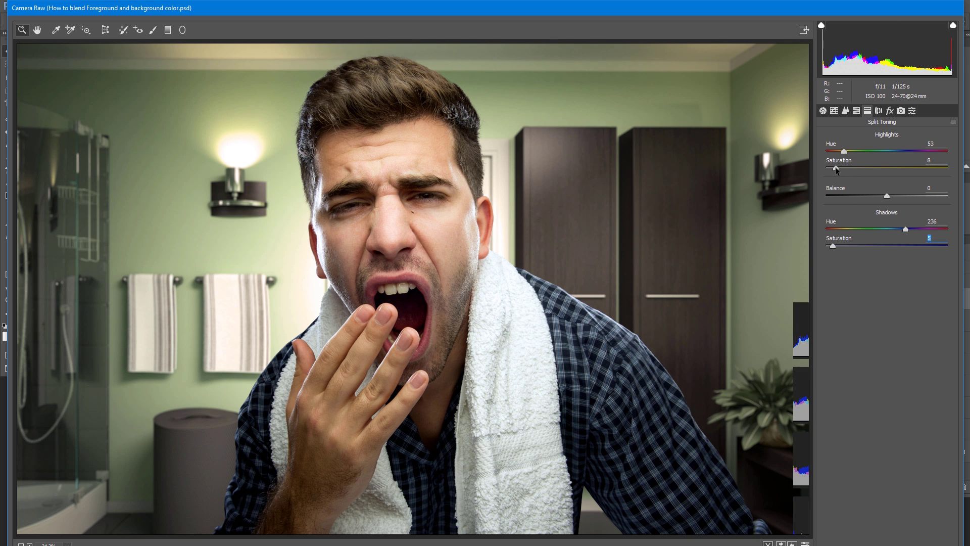
left_click(836, 169)
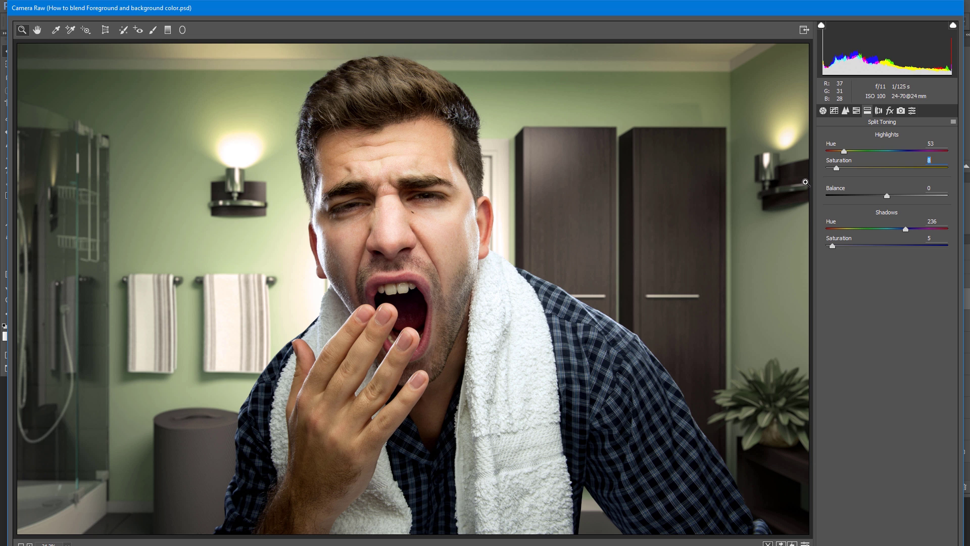
- Undo and redo the last Split Toning change to compare its effect on the image
key("ctrl+z")
key("ctrl+z")
key("ctrl+z")
key("ctrl+z")
left_click(830, 167)
- Lower the saturation of the Greens in the HSL adjustments
left_click(857, 111)
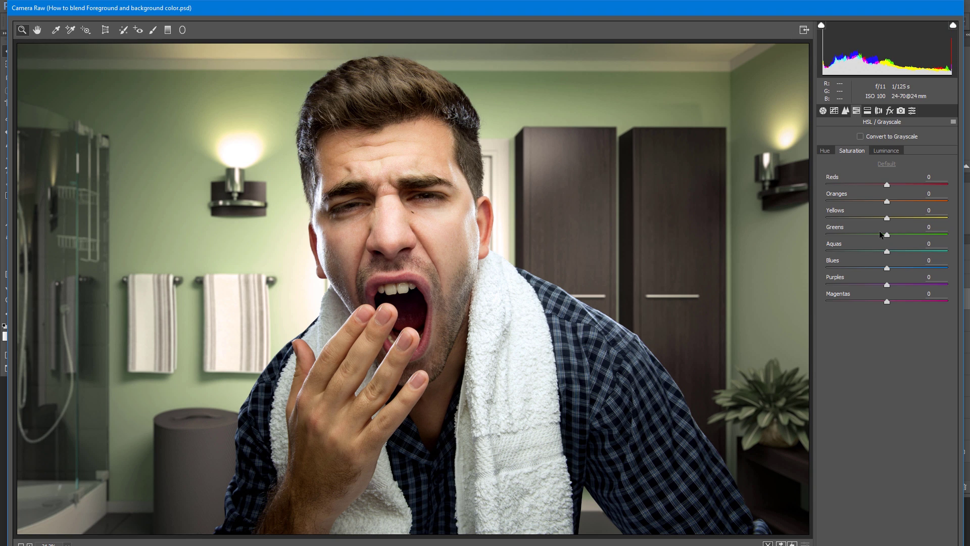
left_click_drag(888, 237, 882, 238)
key("Down")
key("Down")
key("Down")
key("Down")
key("Down")
key("Down")
key("Down")
key("Down")
key("Down")
key("Down")
key("Down")
key("Down")
key("Down")
key("Down")
key("Down")
key("Down")
key("Down")
left_click_drag(866, 238, 876, 238)
- Fine-tune Vibrance and slightly lower Saturation in the Basic adjustments, and apply the Camera Raw Filter
left_click(823, 111)
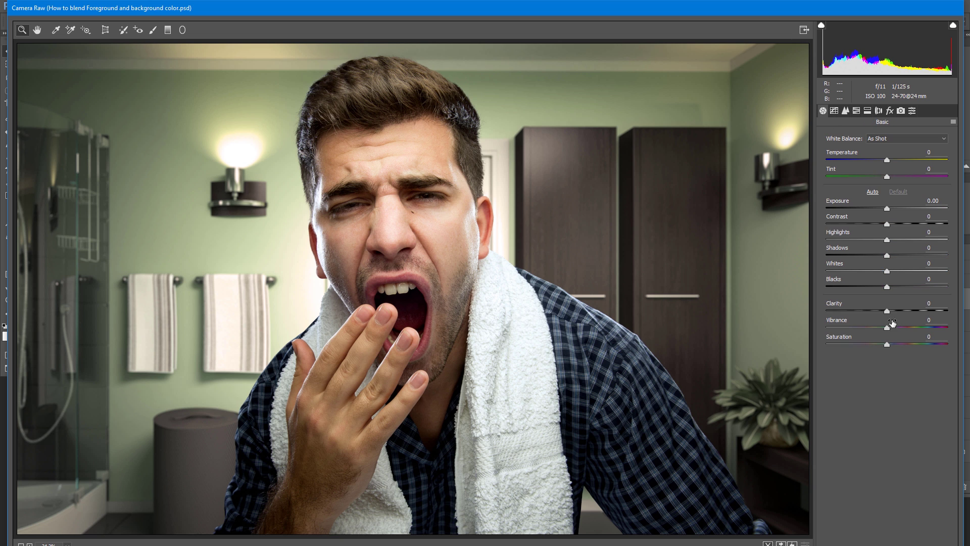
left_click_drag(888, 328, 885, 347)
left_click(885, 343)
key("Return")
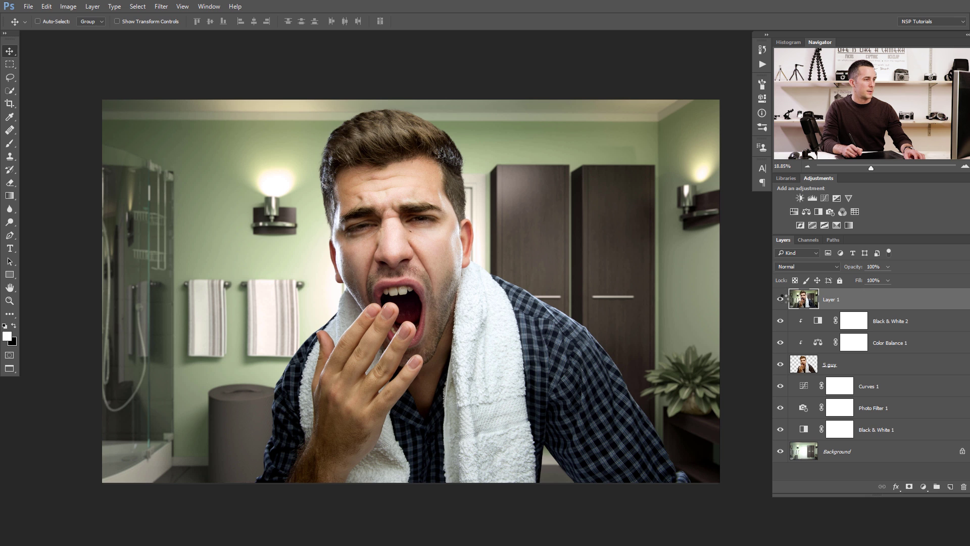
- Compare the composite with and without the Camera Raw toning on Layer 1
left_click(781, 300)
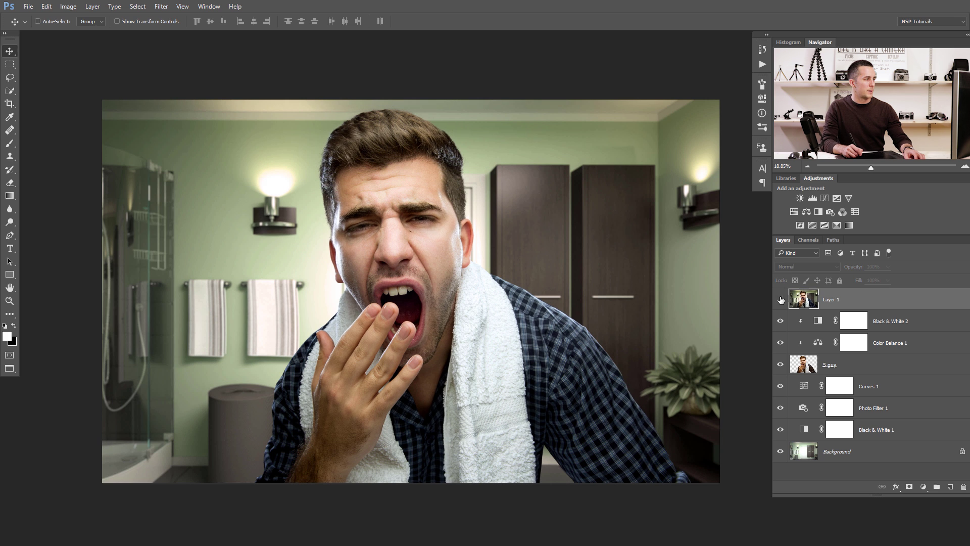
left_click(781, 300)
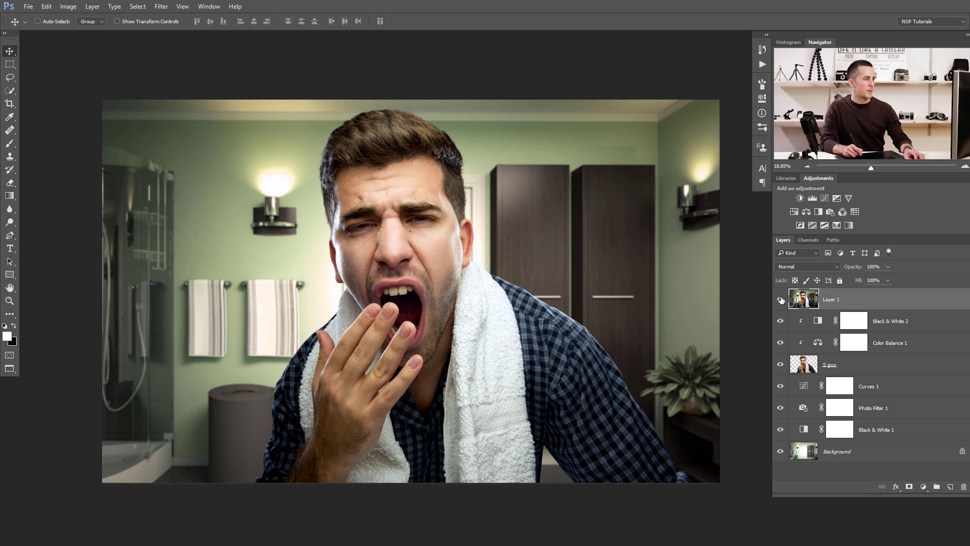
left_click(780, 300)
left_click(781, 300)
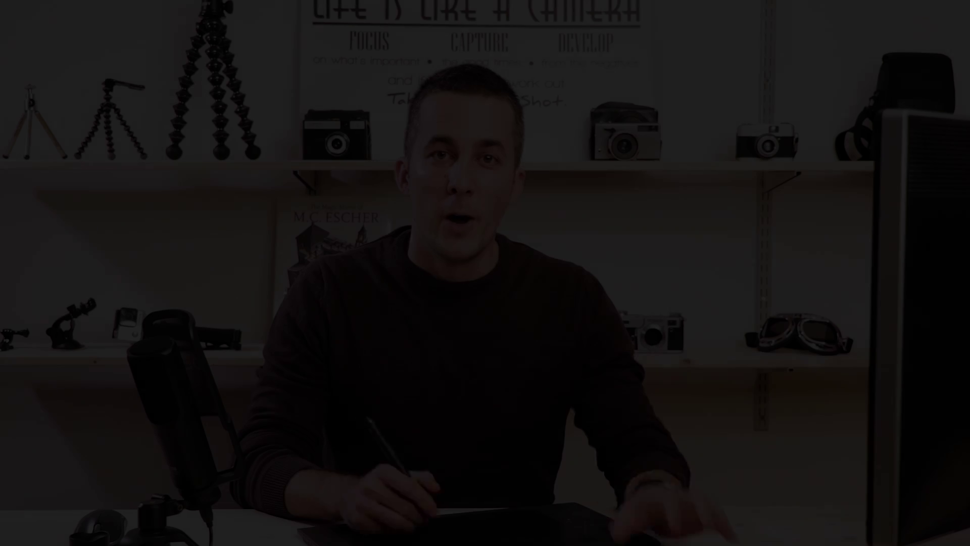